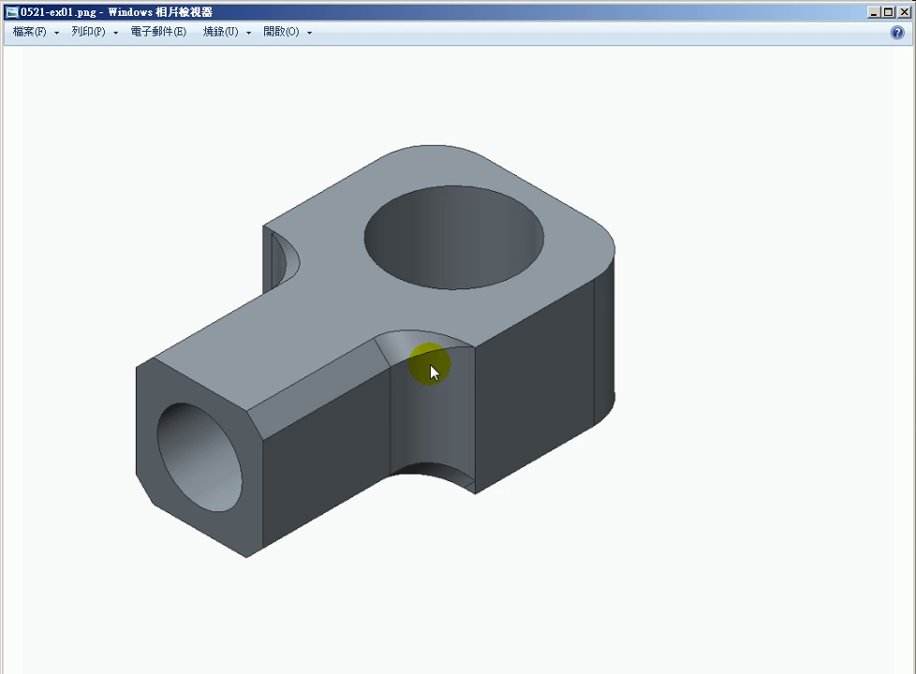
Step: Switch to Creo Parametric and start an extrude sketch on the FRONT plane, viewed in 2D orientation
click(873, 13)
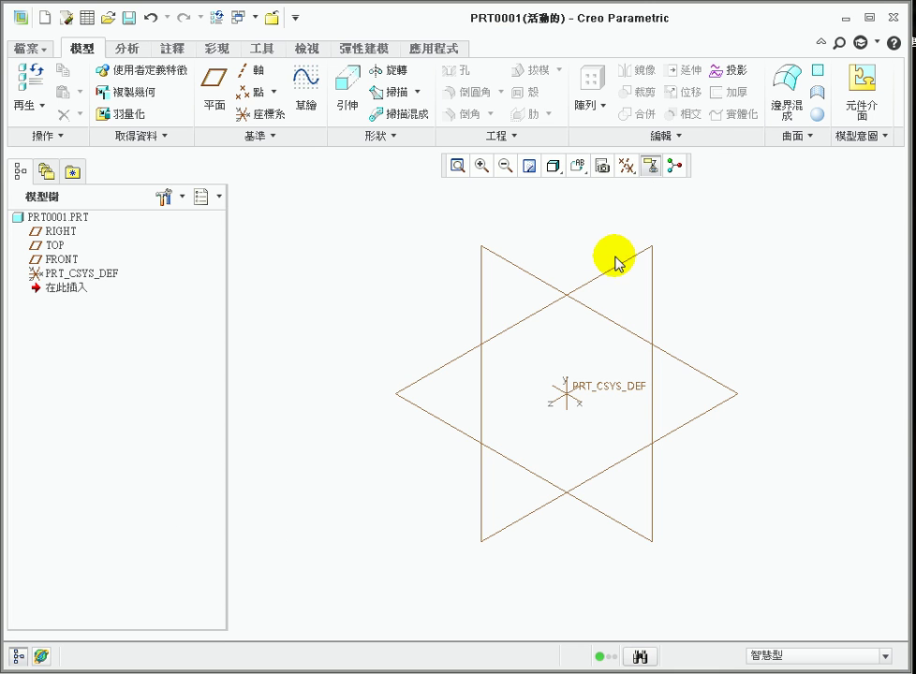
click(493, 259)
click(347, 94)
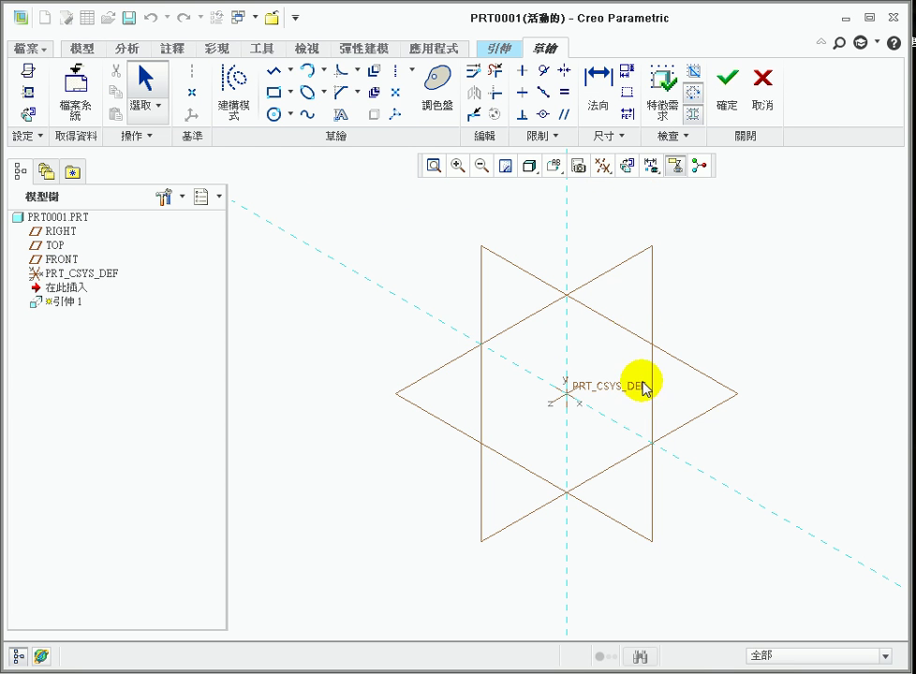
click(601, 166)
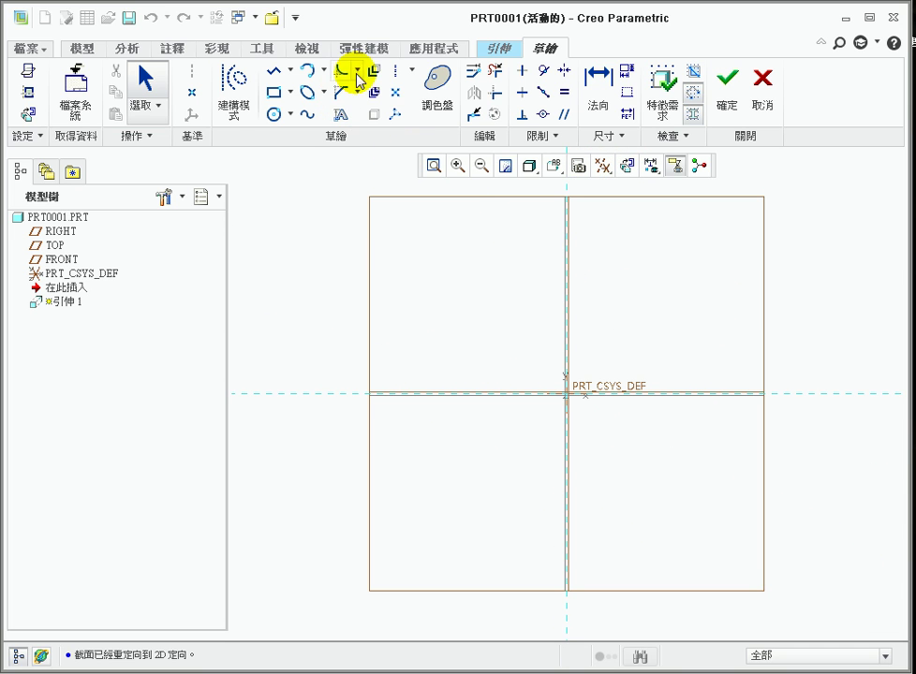
Step: Sketch a rectangle about 97 wide by 108 high around the origin
click(273, 92)
click(530, 353)
click(646, 435)
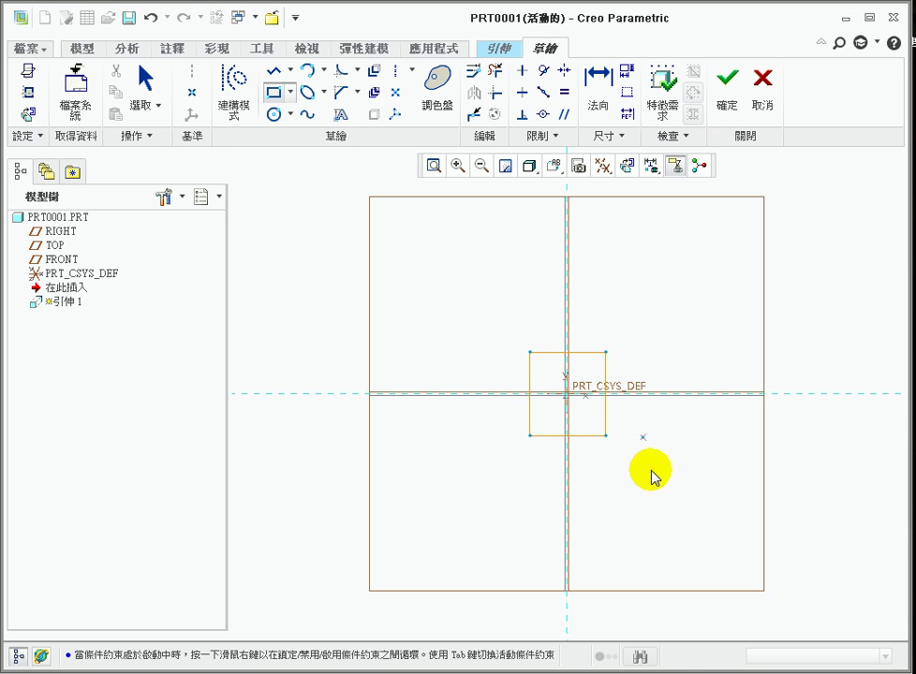
middle_click(649, 466)
scroll(548, 368, up, 3)
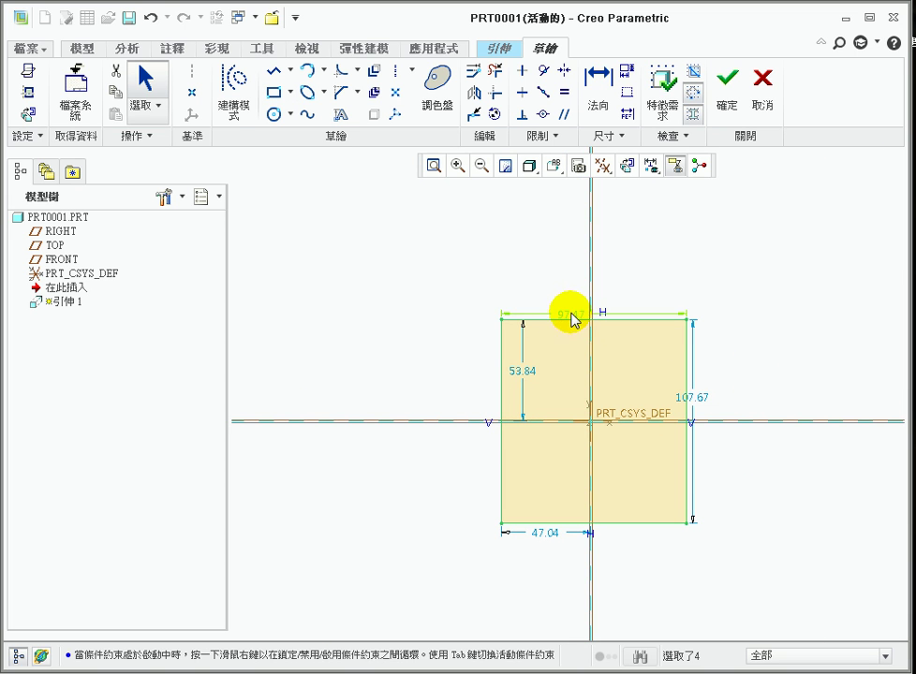
double_click(573, 317)
click(712, 294)
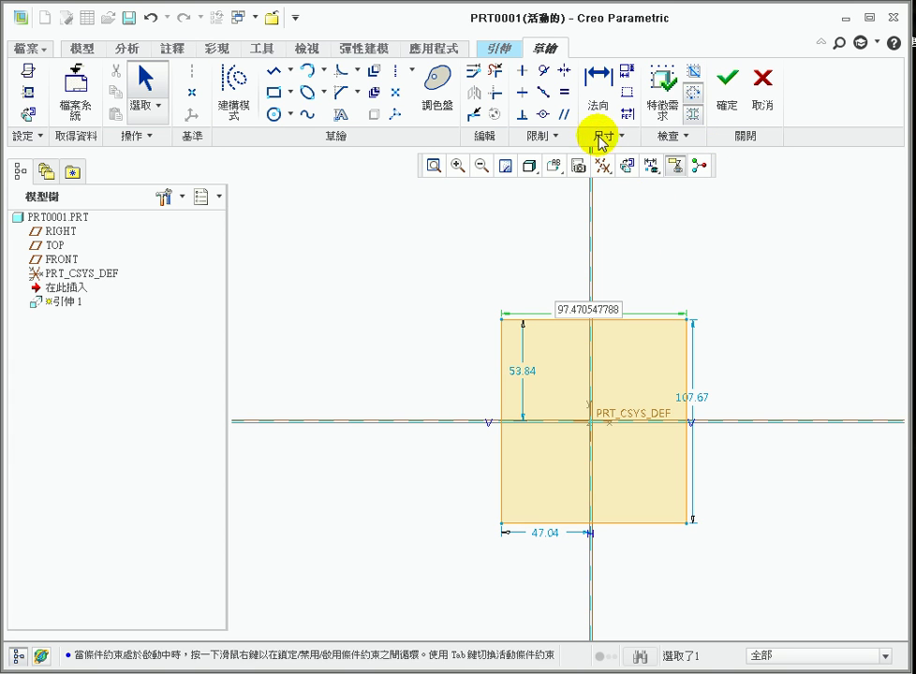
Step: Draw a horizontal construction centerline through the origin and delete the stray slanted centerline
click(398, 70)
click(586, 424)
click(772, 432)
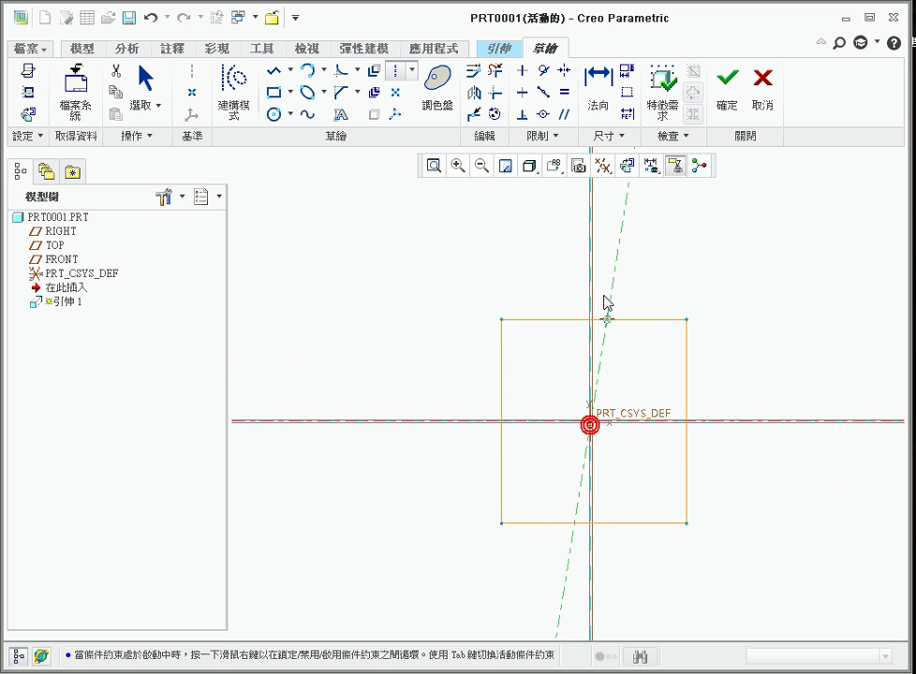
middle_click(497, 243)
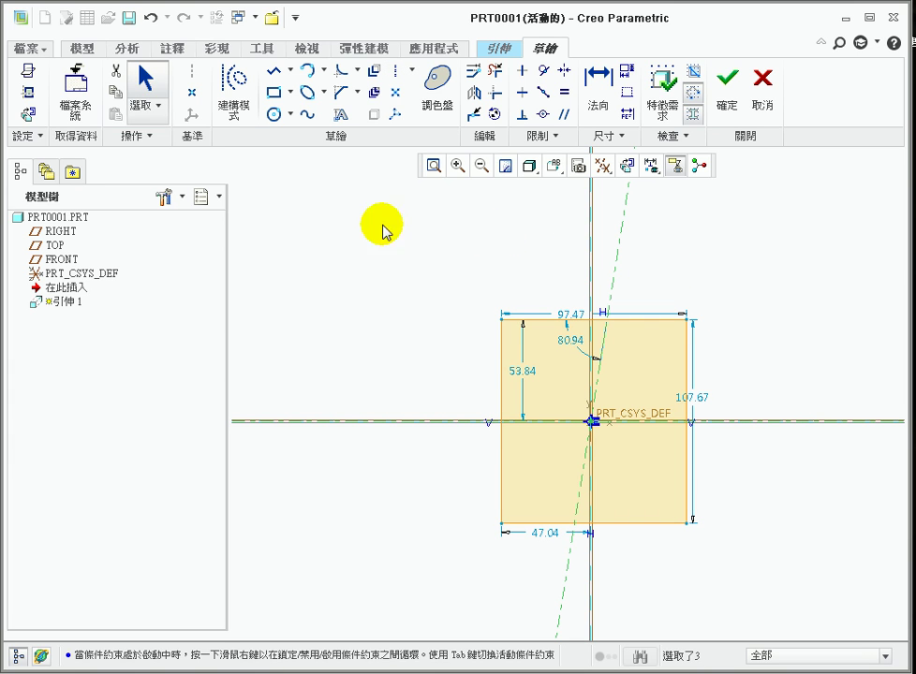
click(152, 80)
click(658, 231)
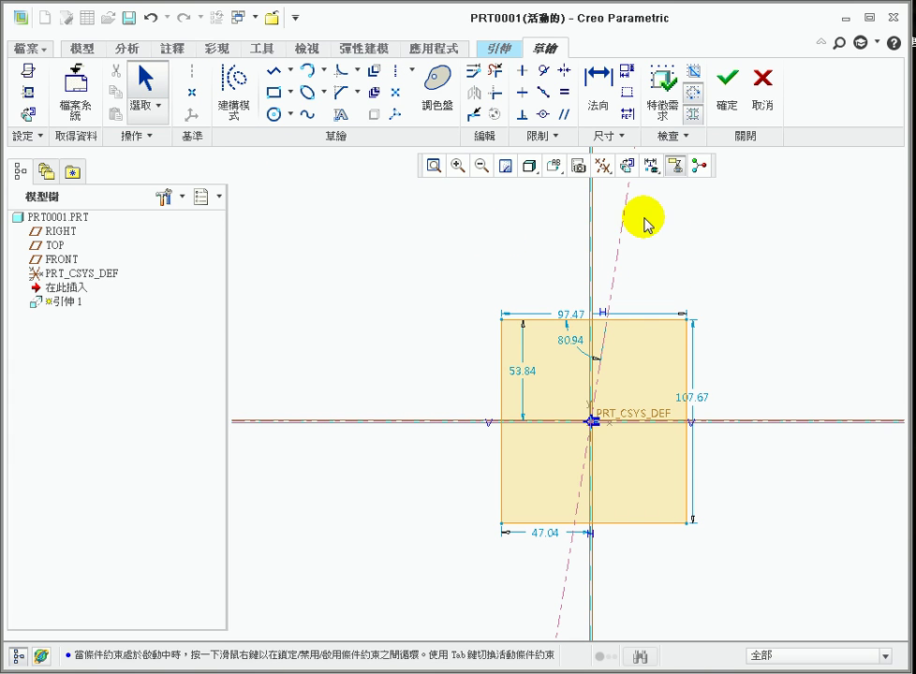
click(615, 234)
key(Delete)
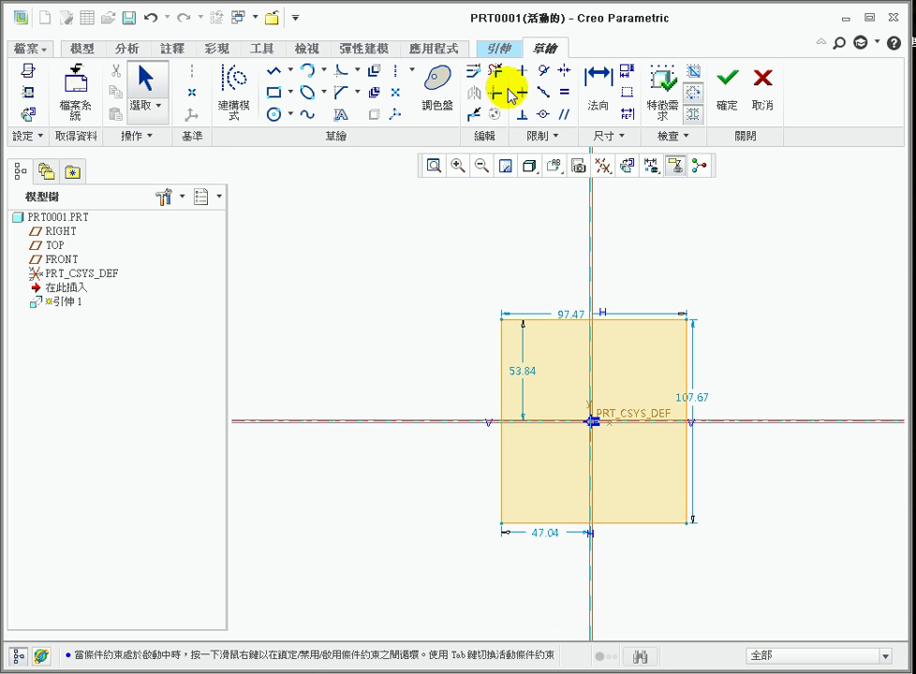
Step: Draw a vertical construction centerline through the origin
click(395, 70)
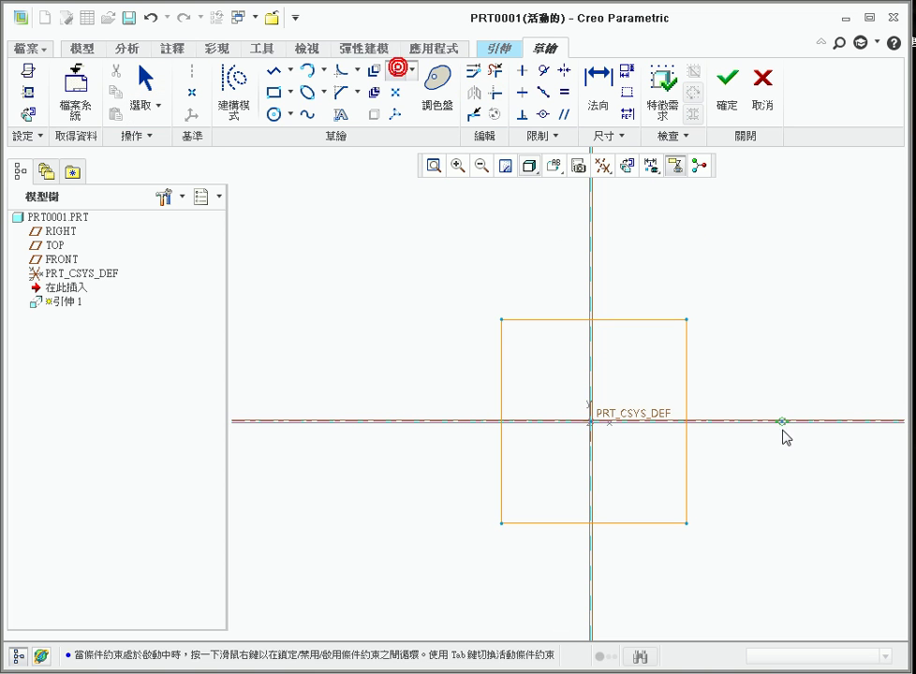
click(591, 424)
click(590, 276)
middle_click(591, 272)
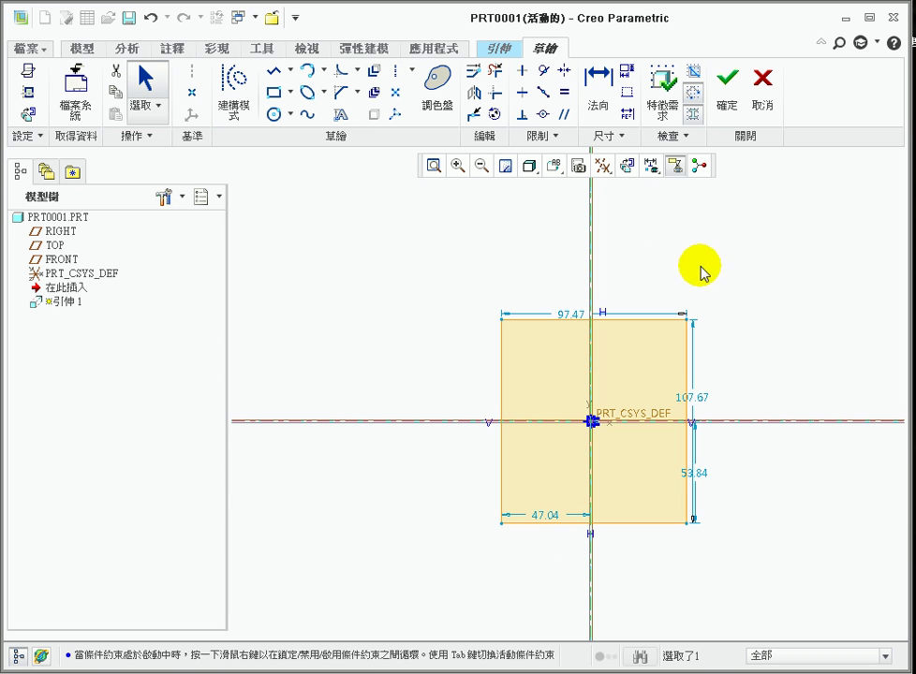
Step: Make the rectangle's upper corners symmetric about the vertical centerline and constrain the left edge's midpoint to the horizontal centerline
click(564, 70)
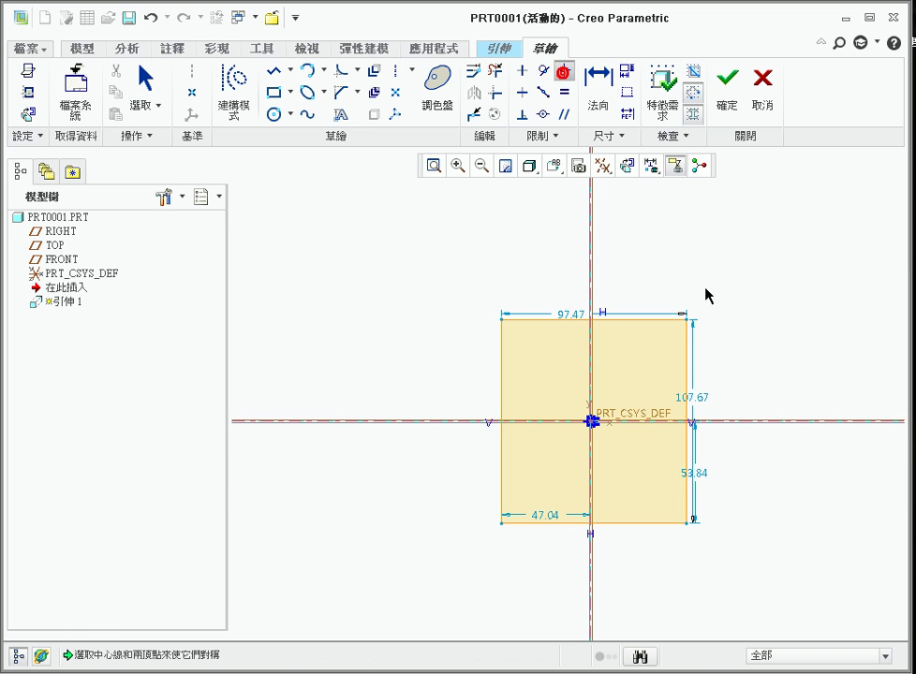
click(511, 312)
click(688, 320)
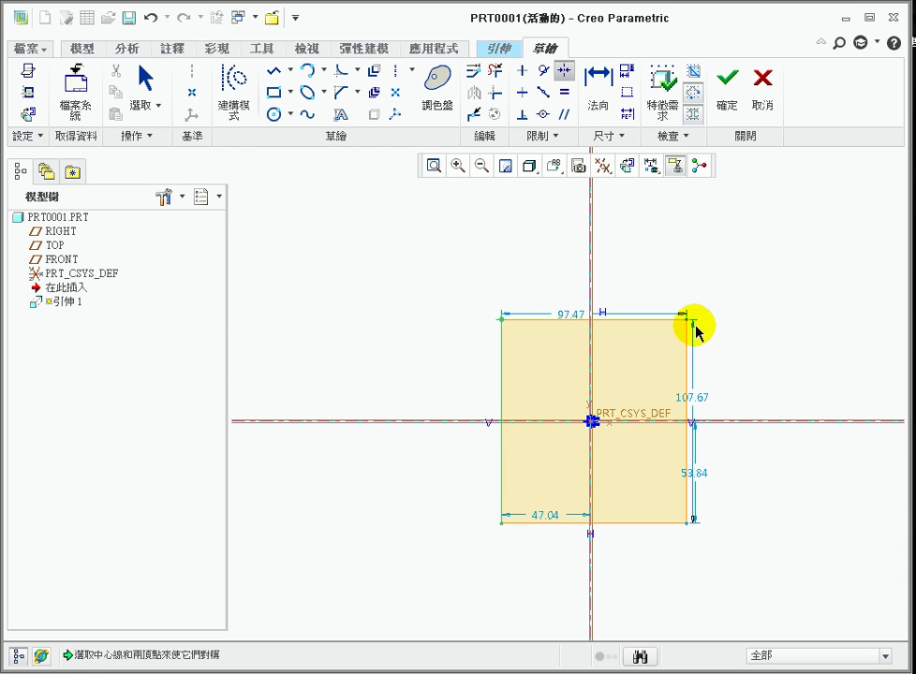
click(590, 217)
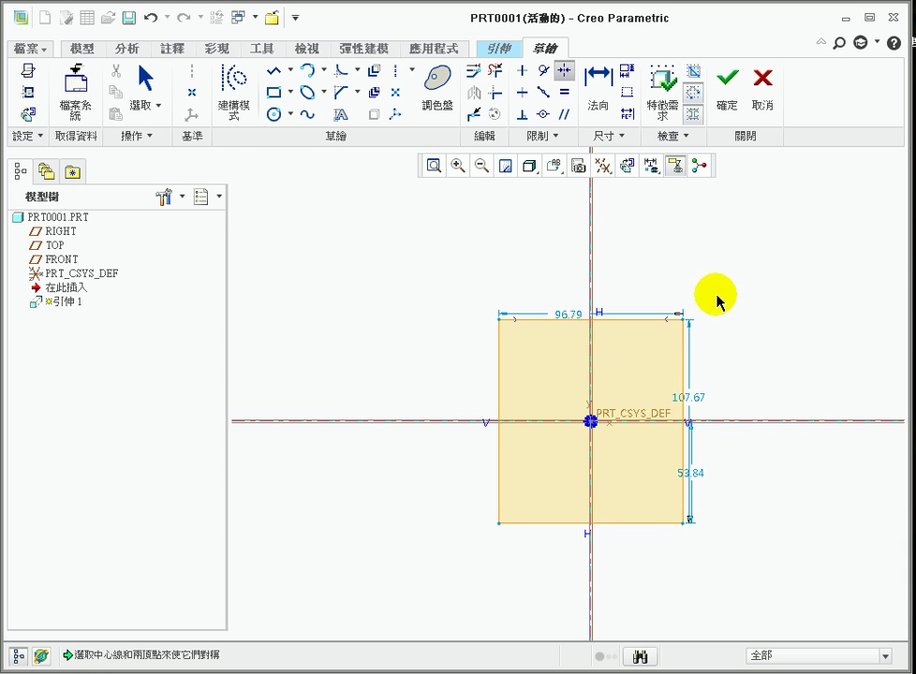
click(677, 320)
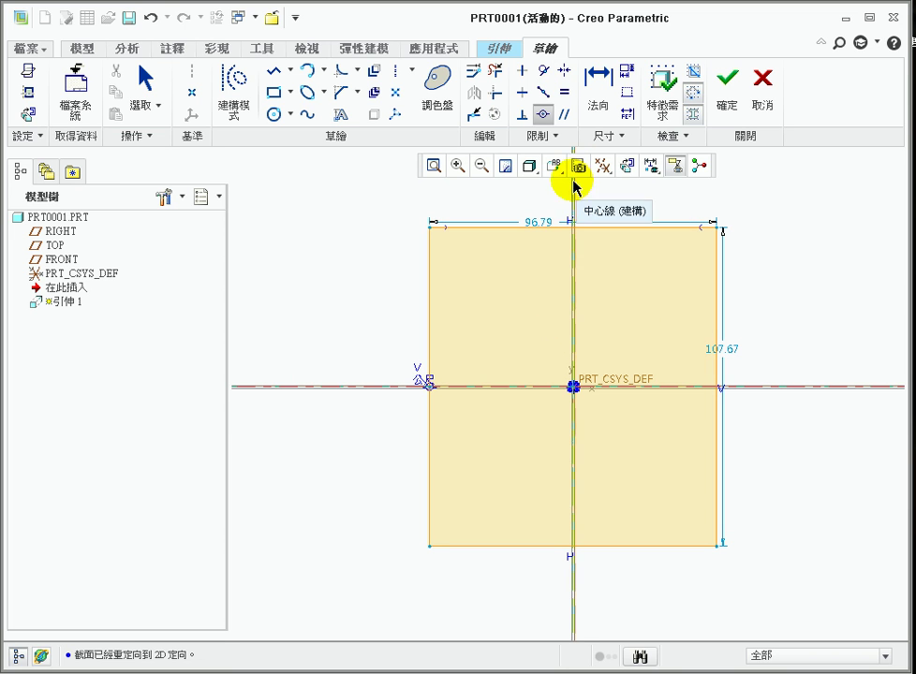
Step: Constrain the rectangle's top and right sides to equal length, set the width to 15 and finish the sketch
click(563, 92)
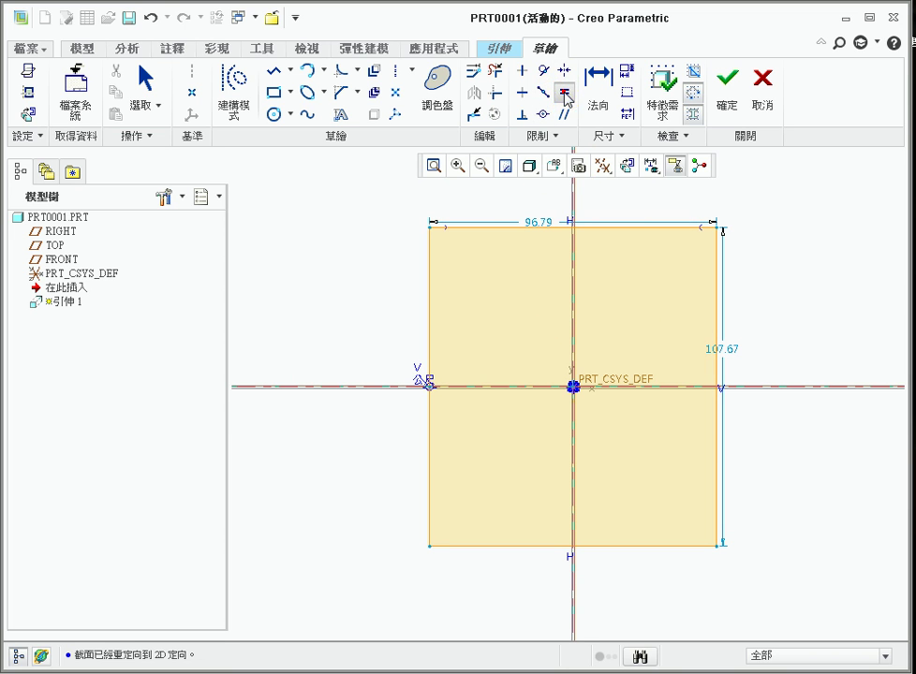
click(716, 271)
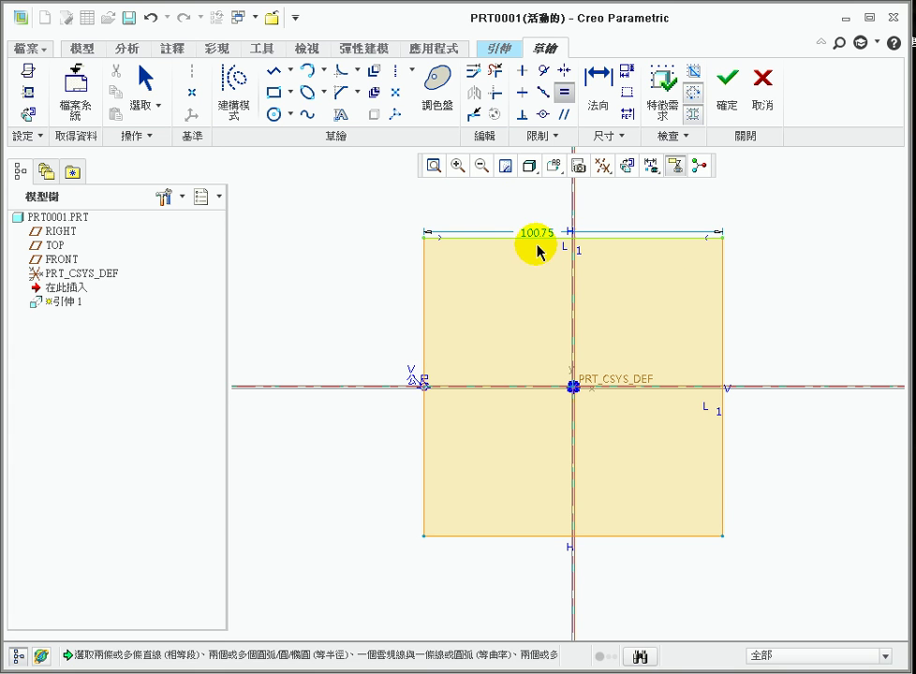
click(145, 82)
double_click(537, 234)
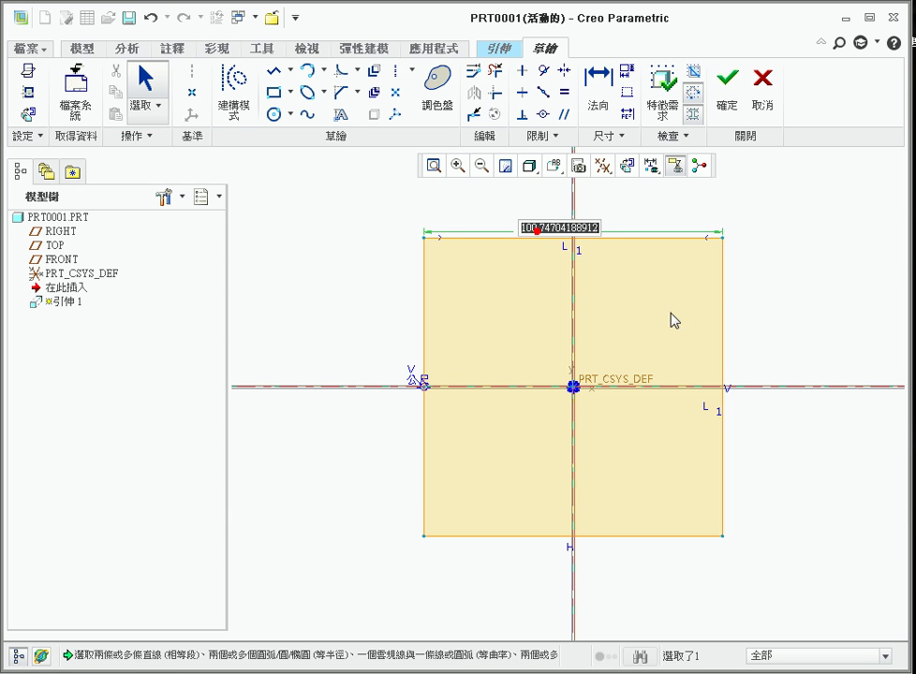
text(15)
key(Return)
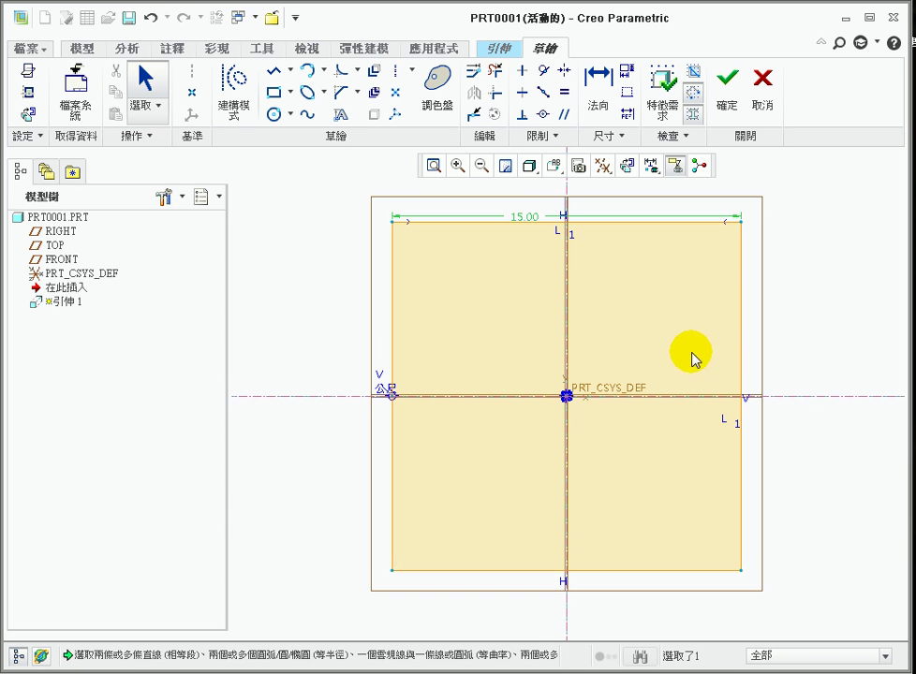
click(726, 86)
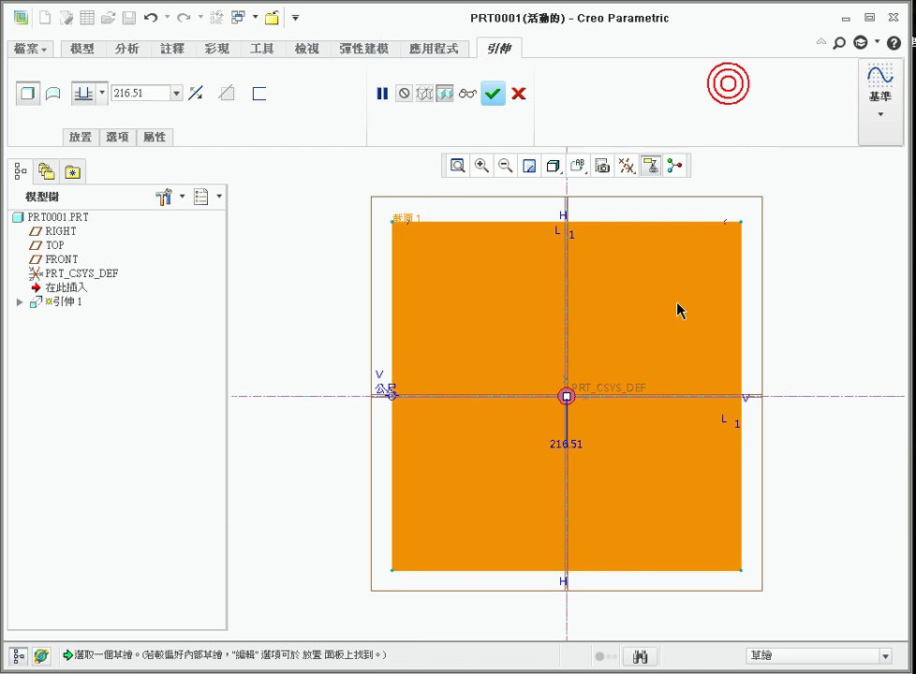
Step: Extrude the square profile to a depth of 15
middle_drag(588, 393, 551, 366)
click(155, 100)
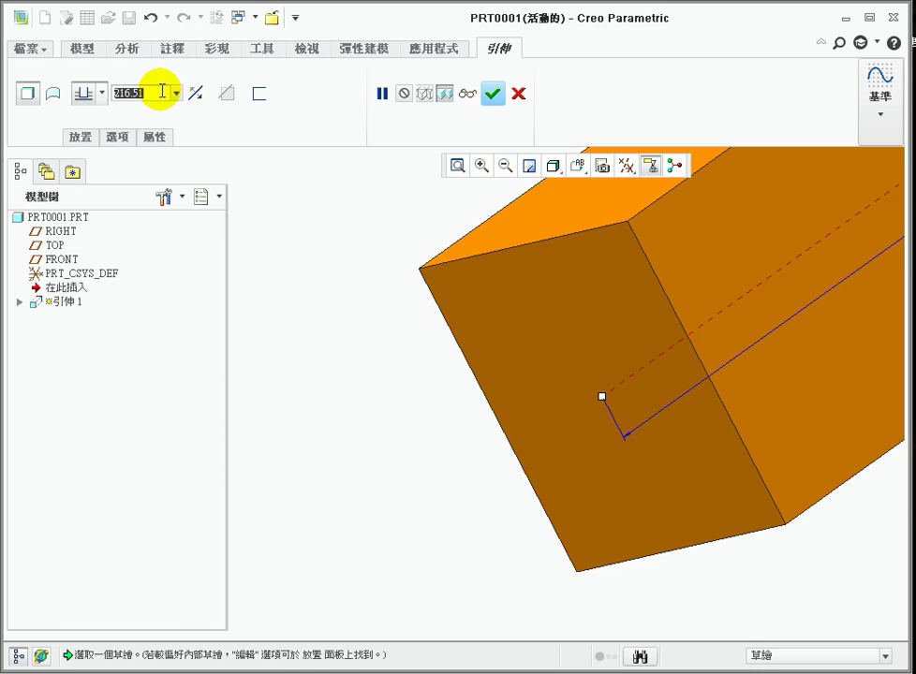
text(15)
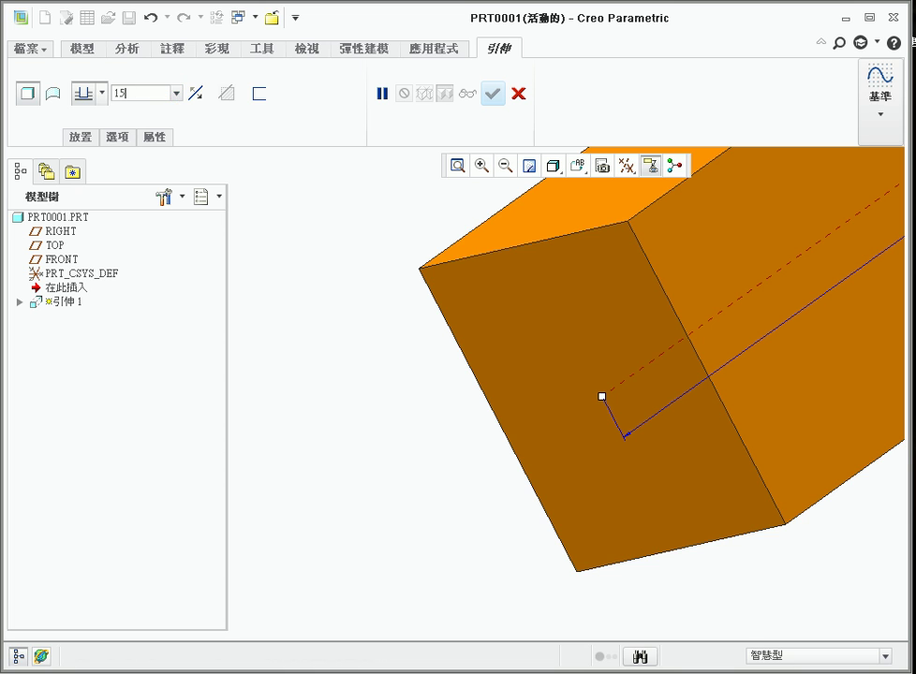
key(Return)
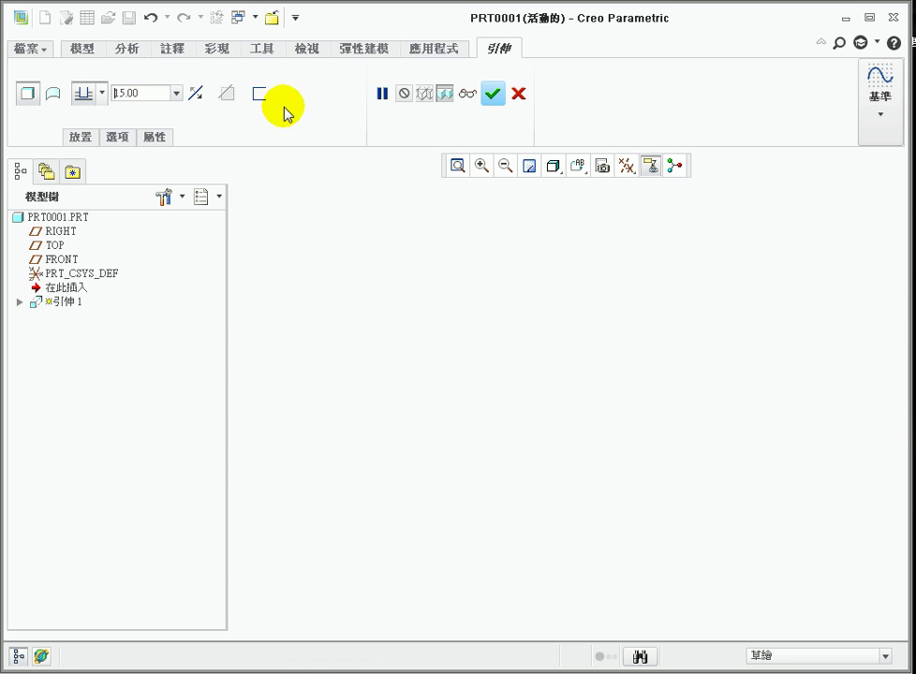
click(492, 94)
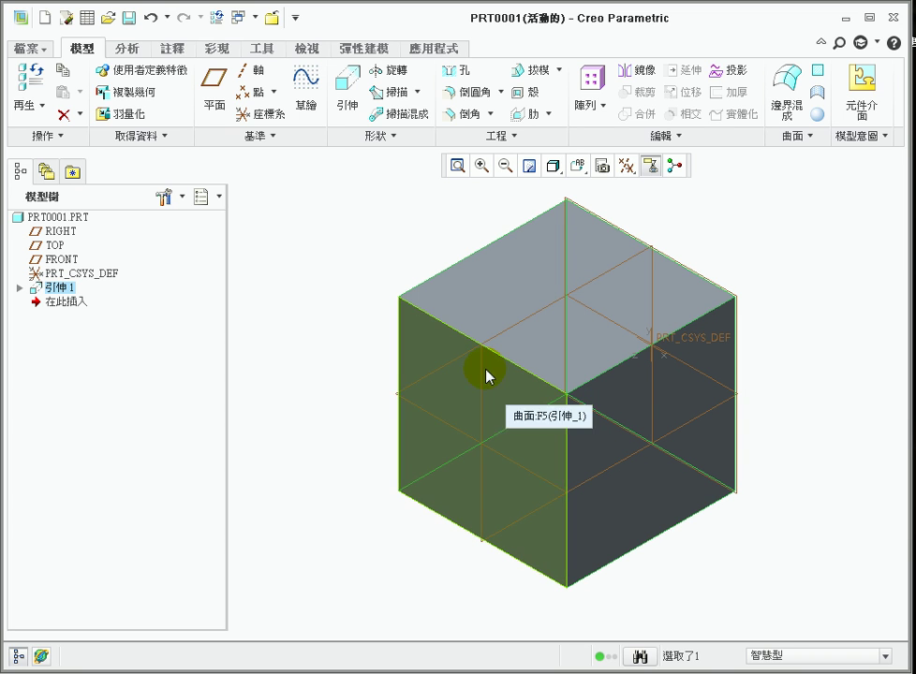
Step: Edit the definition of the block's extrusion and set its depth to 20
right_click(52, 294)
click(110, 419)
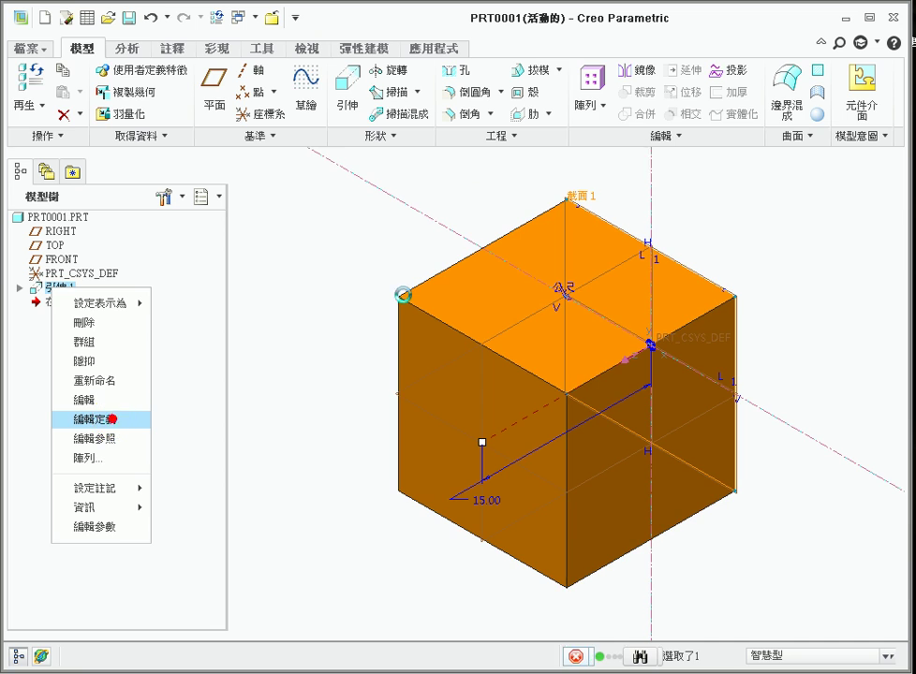
double_click(152, 94)
text(20)
key(Return)
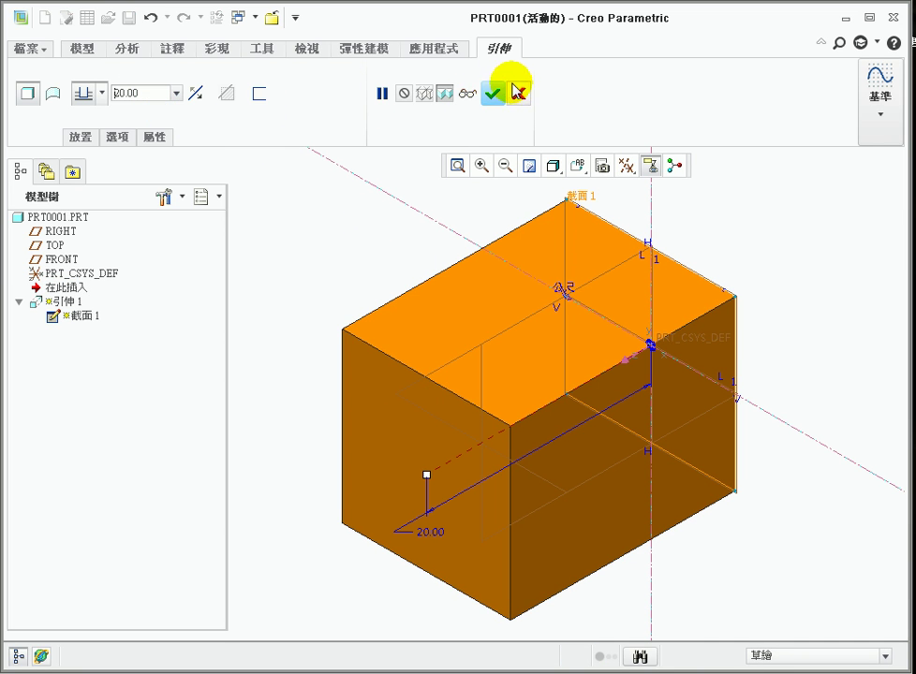
click(493, 93)
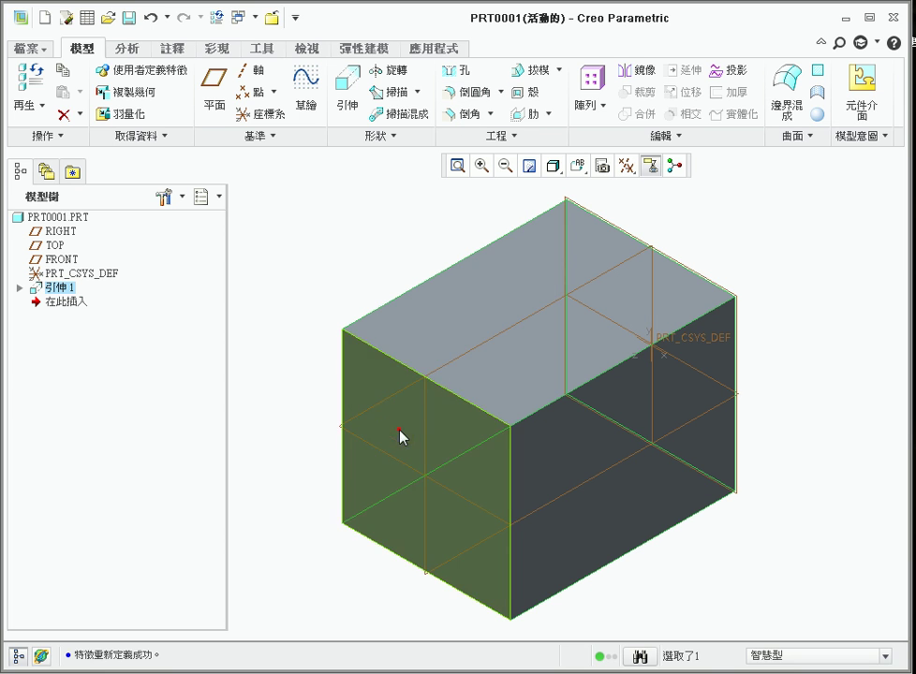
Step: Place a hole on the block's front face, about 5.2 from its upper edge and about 5.0 from its left edge
click(400, 437)
click(457, 70)
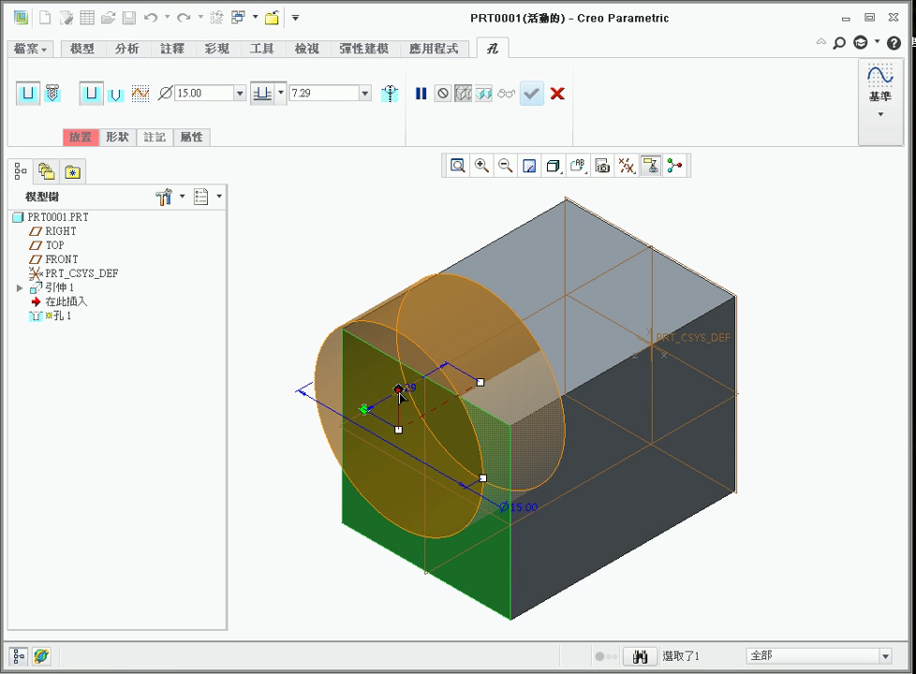
drag(401, 387, 303, 408)
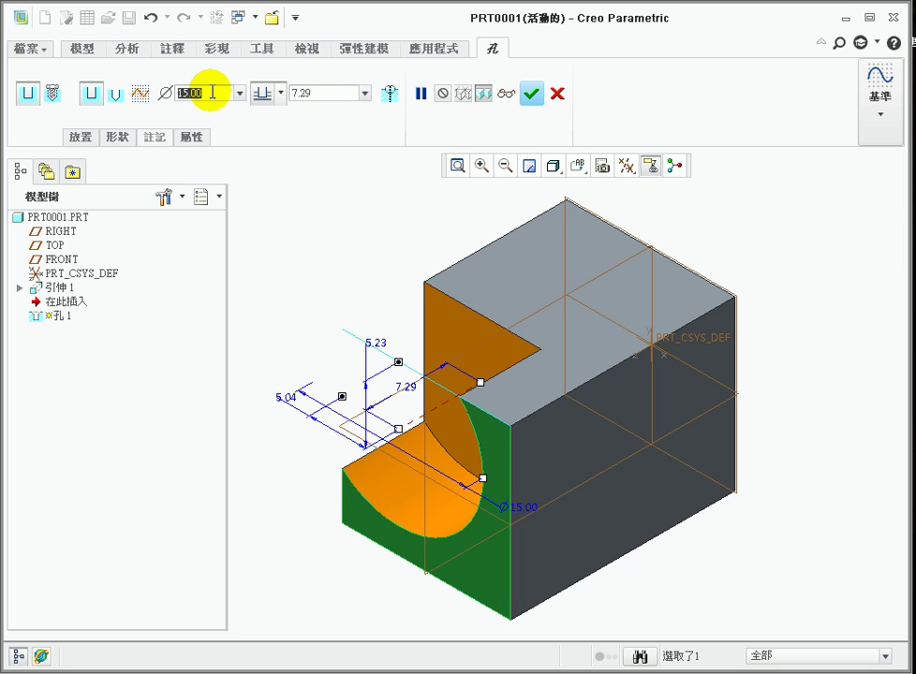
Step: Set the hole's diameter to 10 and its depth to 15
click(326, 94)
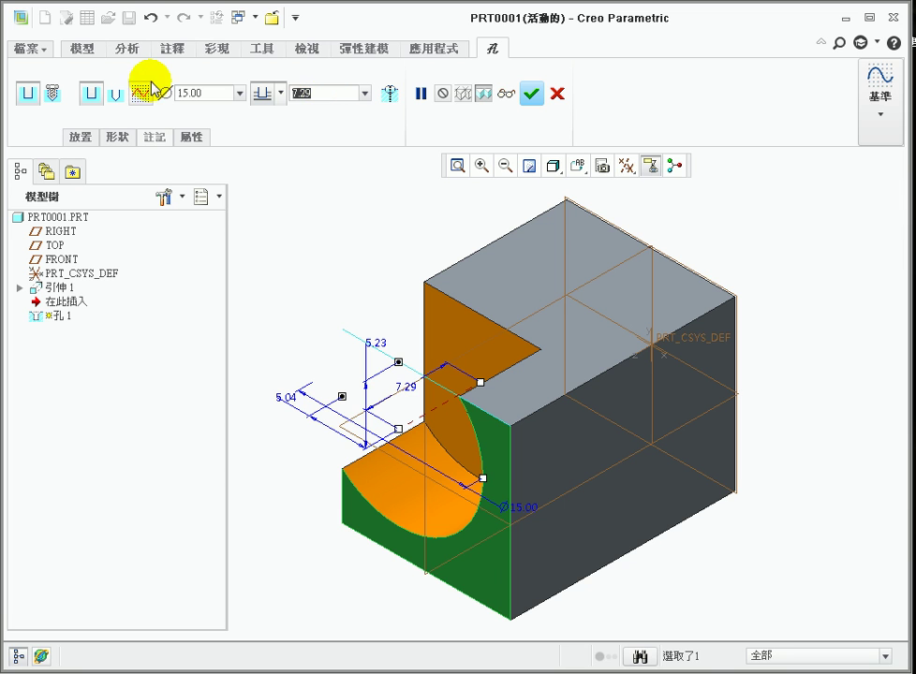
text(10)
key(Return)
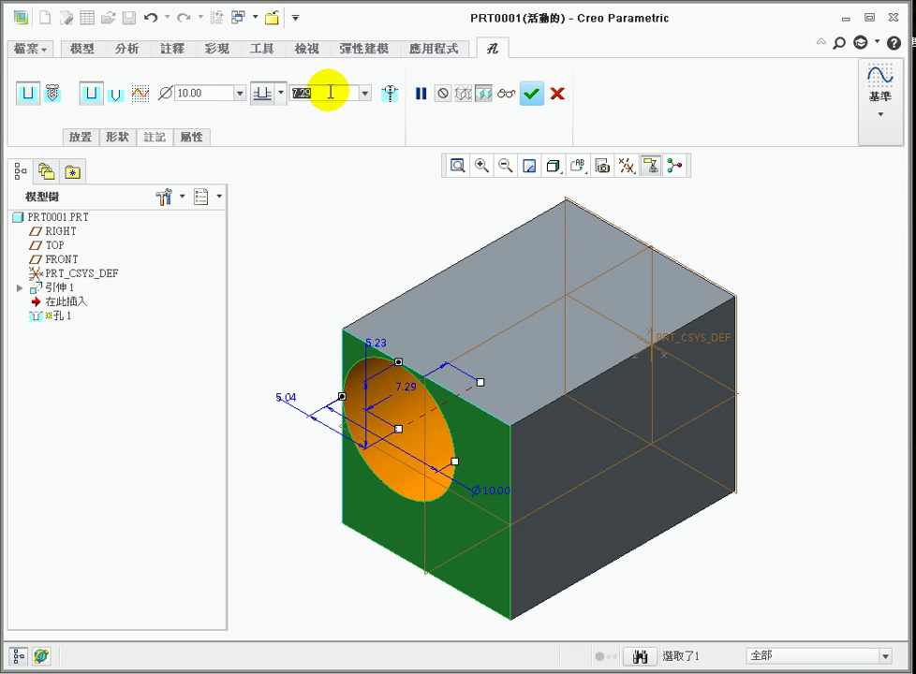
text(15)
key(Return)
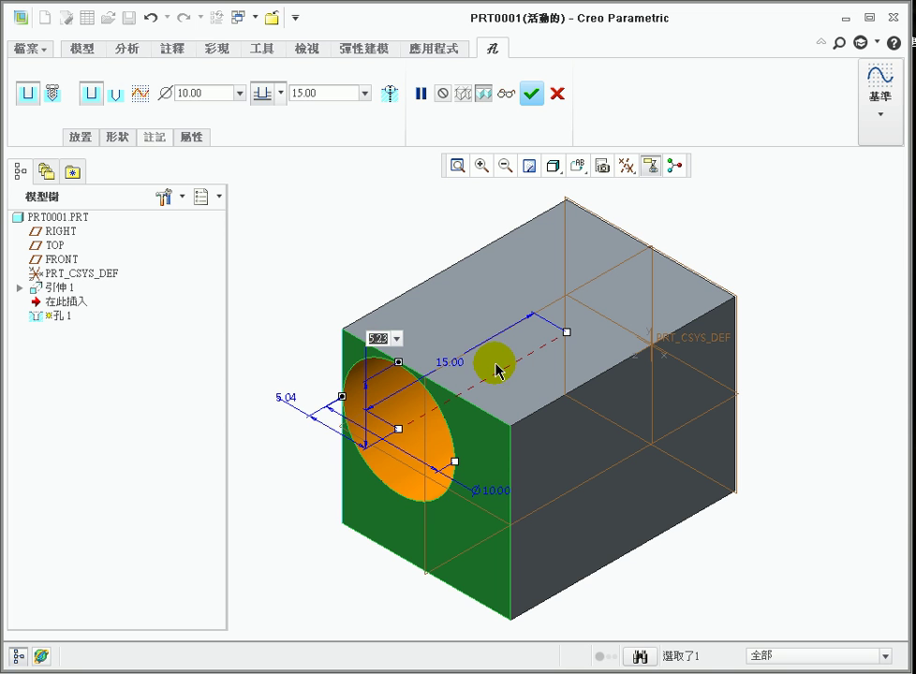
Step: Center the hole on the face by setting both offsets, from the upper and left edges, to 15/2
text(15/2)
key(Return)
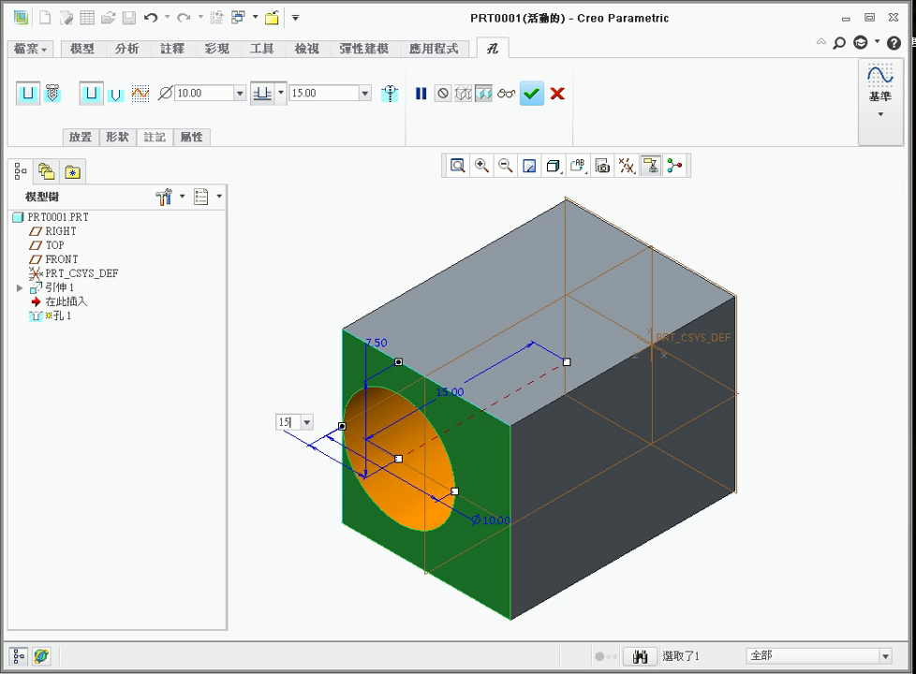
text(2)
key(Return)
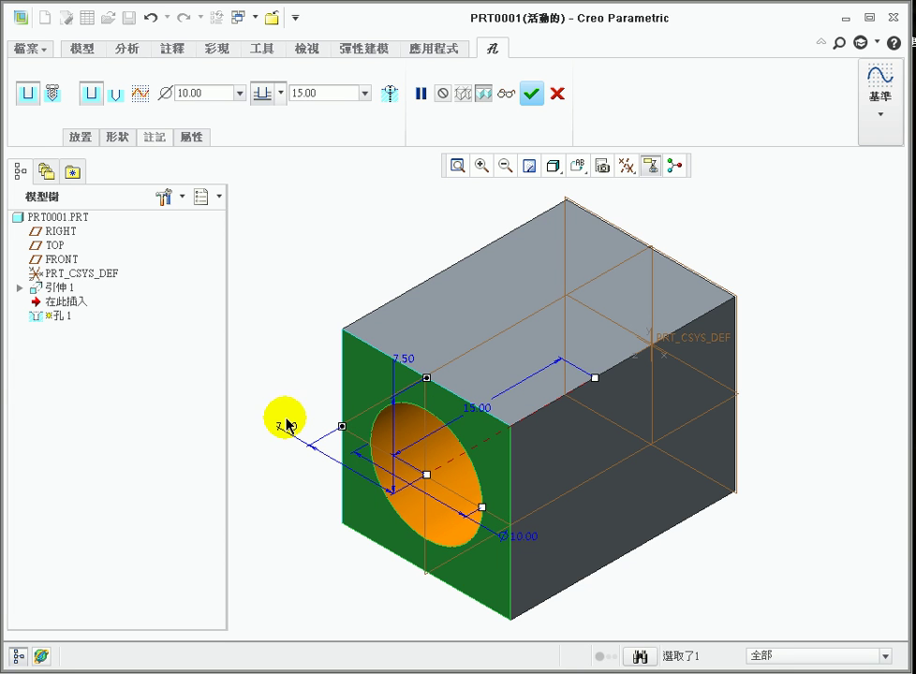
Step: Complete the hole feature on the block's front face and clear the selection
click(531, 93)
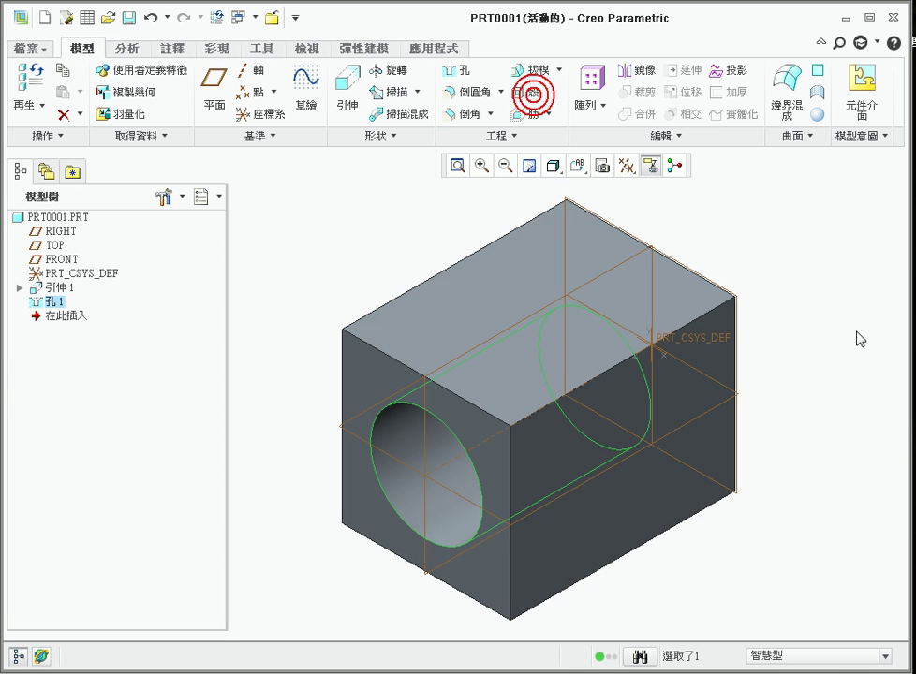
click(793, 311)
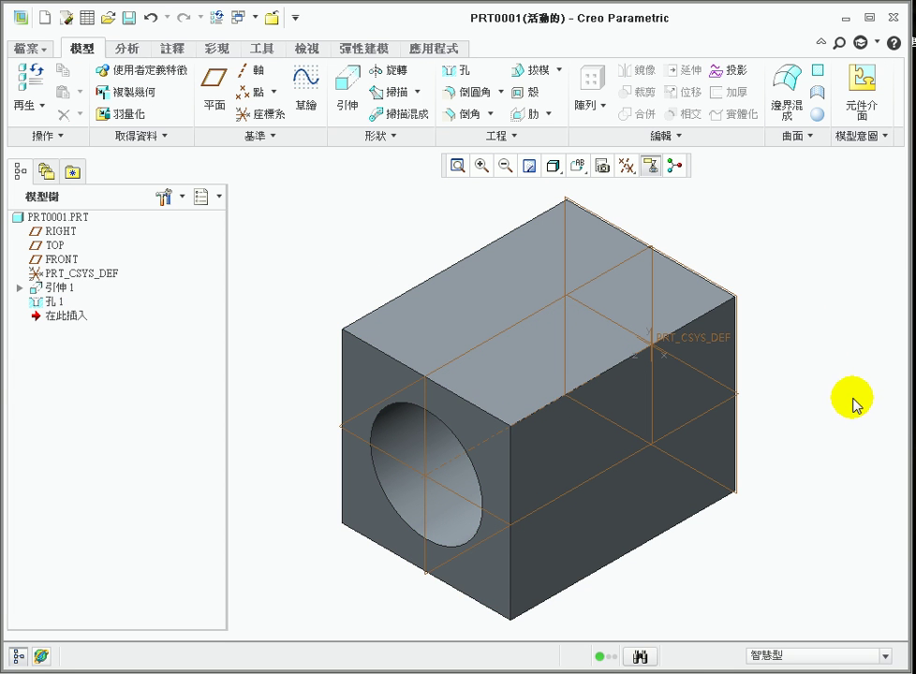
mouse_move(807, 317)
middle_down()
mouse_move(771, 319)
mouse_move(812, 312)
mouse_move(804, 319)
middle_up()
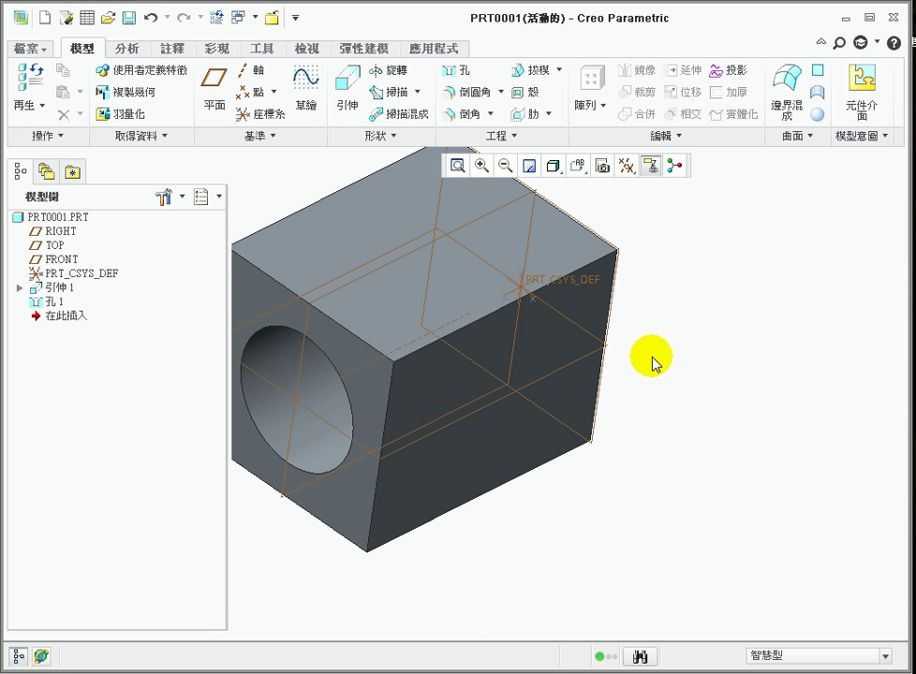
middle_drag(651, 352, 577, 368)
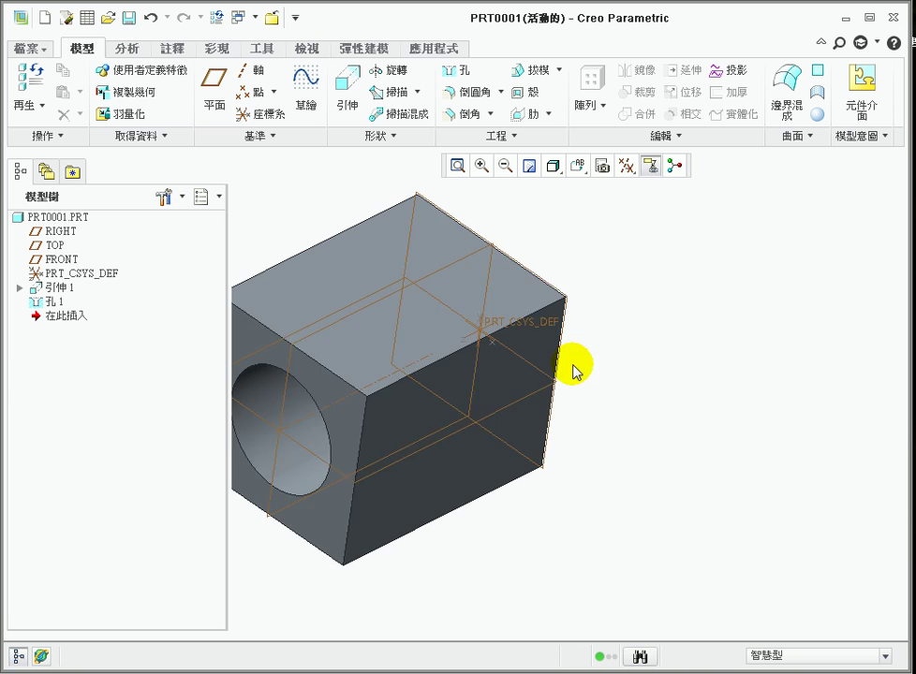
Step: Start an extrusion on the FRONT plane and sketch a rectangle about 34.4 wide and 30.8 high around the block's outline
click(513, 258)
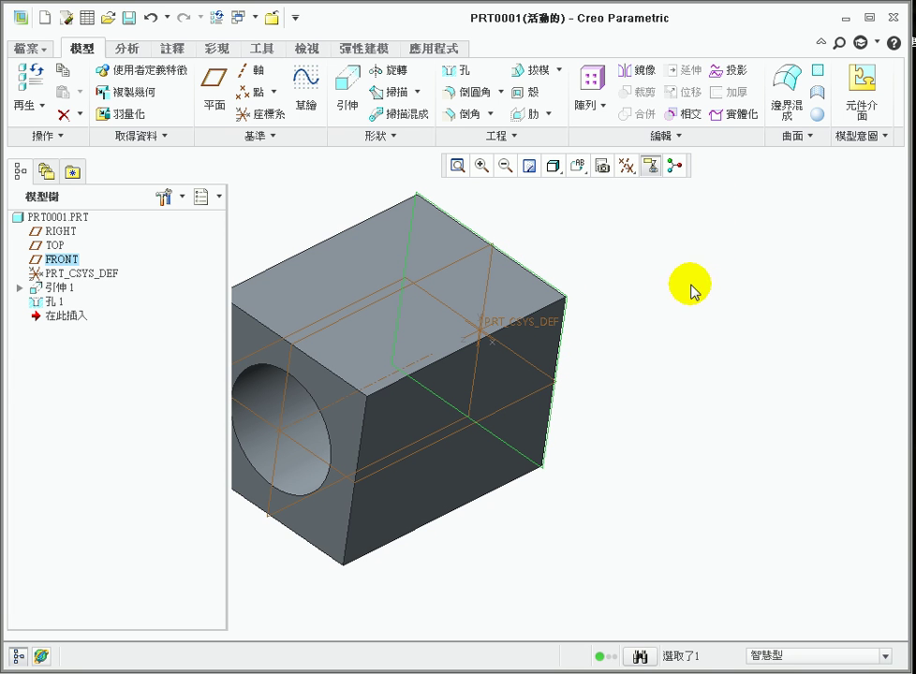
click(347, 93)
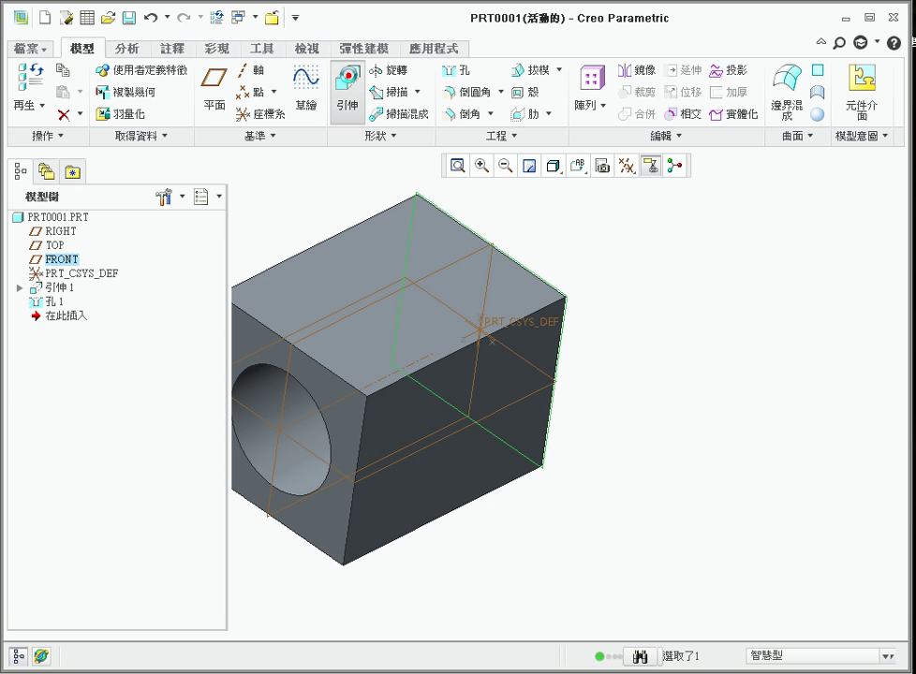
click(646, 170)
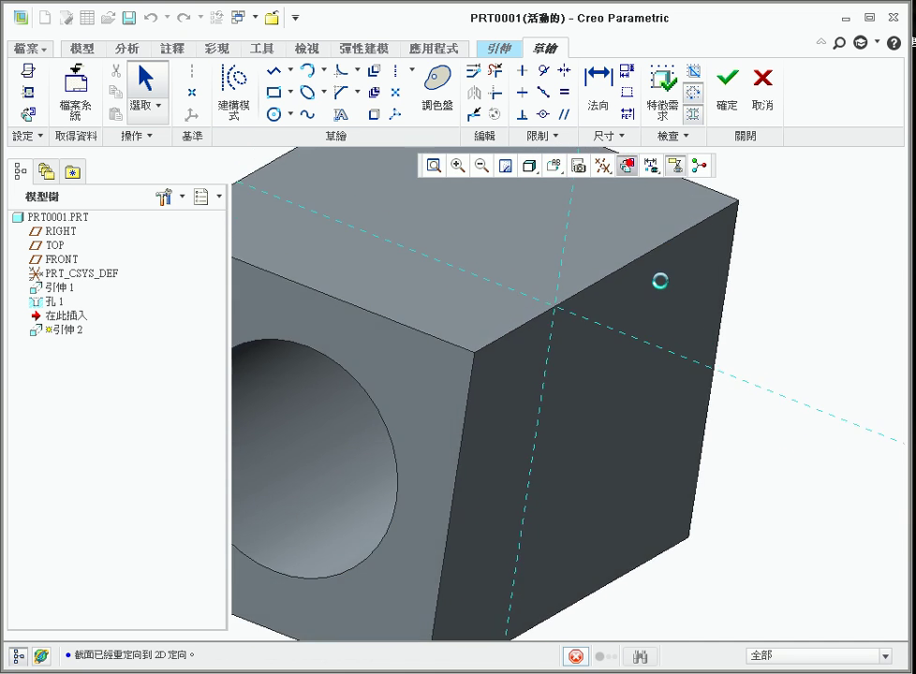
scroll(639, 351, up, 2)
scroll(613, 344, down, 5)
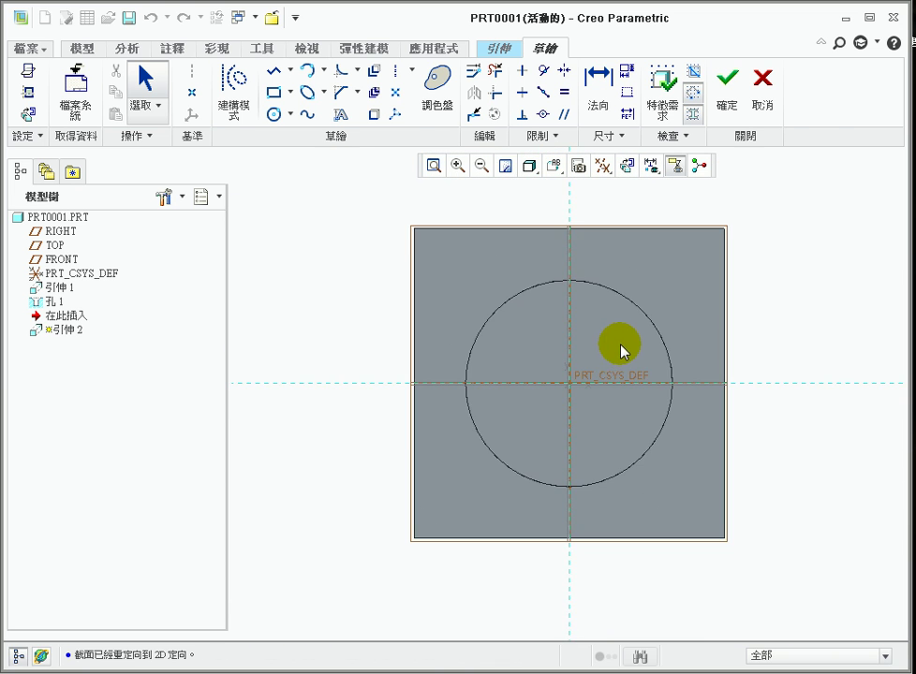
click(274, 91)
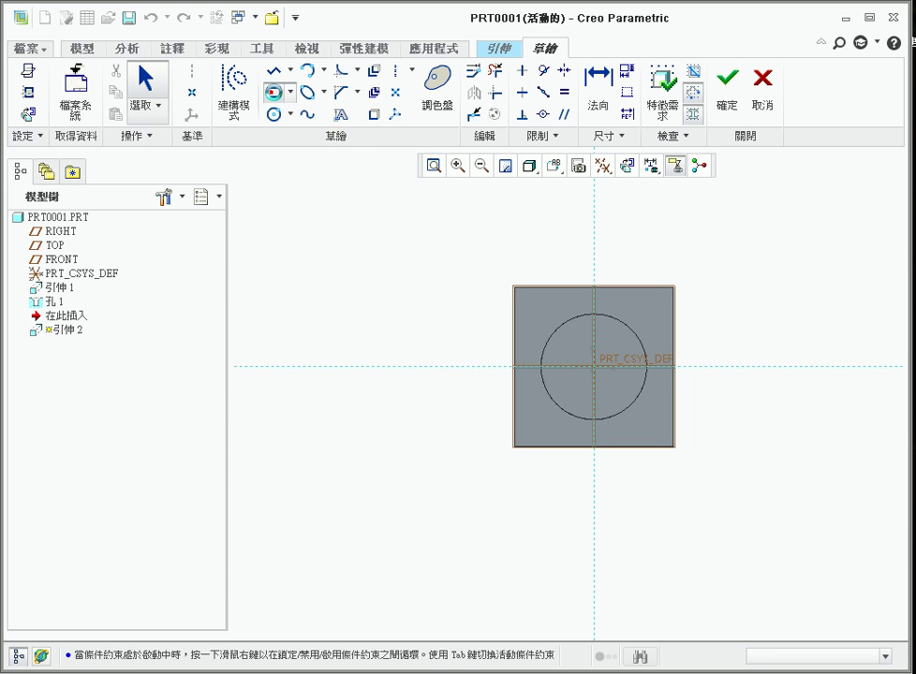
click(419, 214)
click(784, 540)
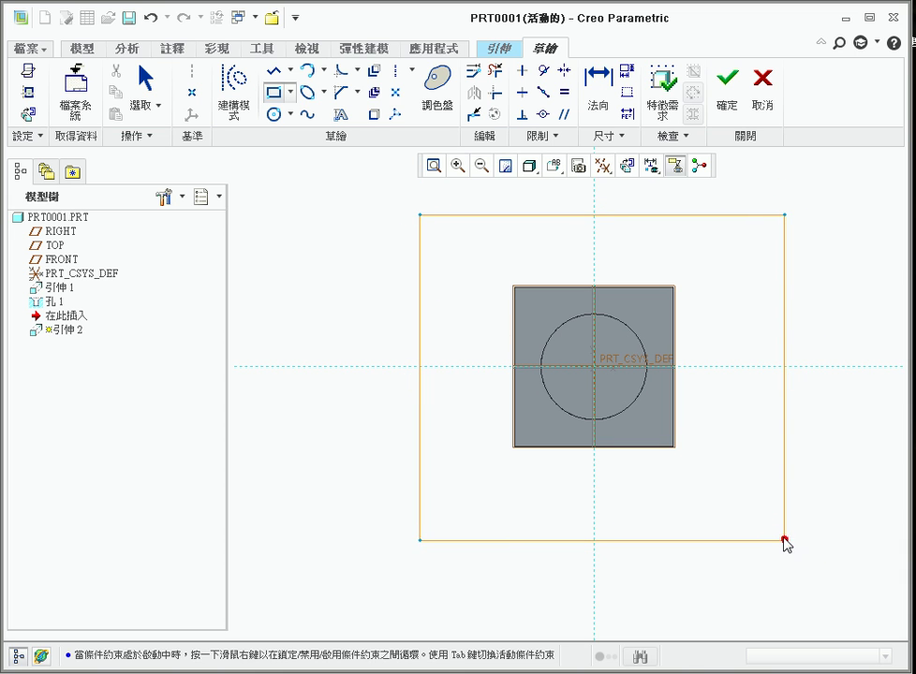
middle_click(820, 270)
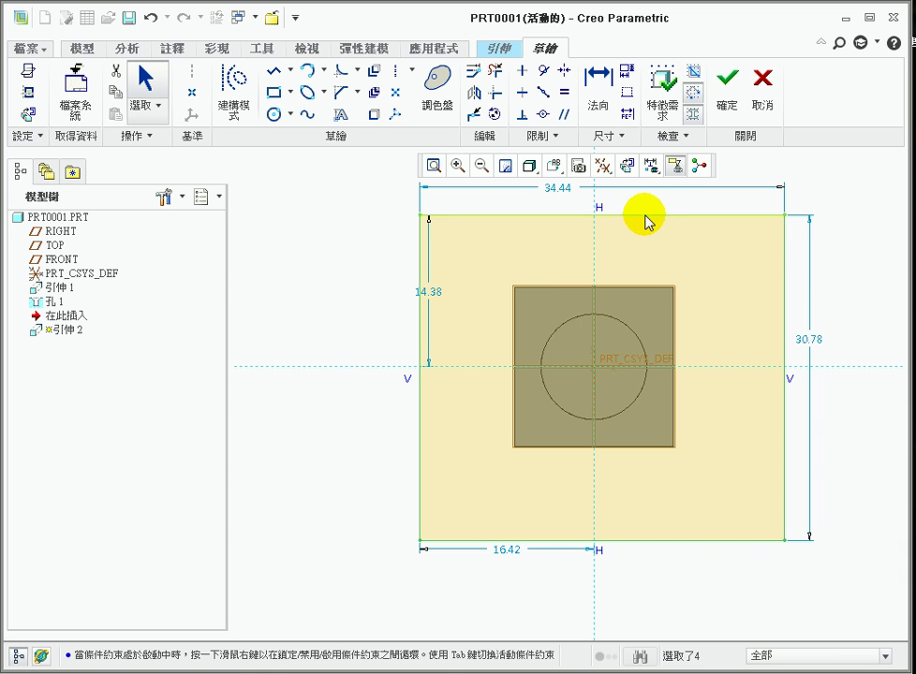
Step: Make the rectangle's adjacent sides equal in length and add horizontal and vertical centerlines through the sketch origin
click(564, 91)
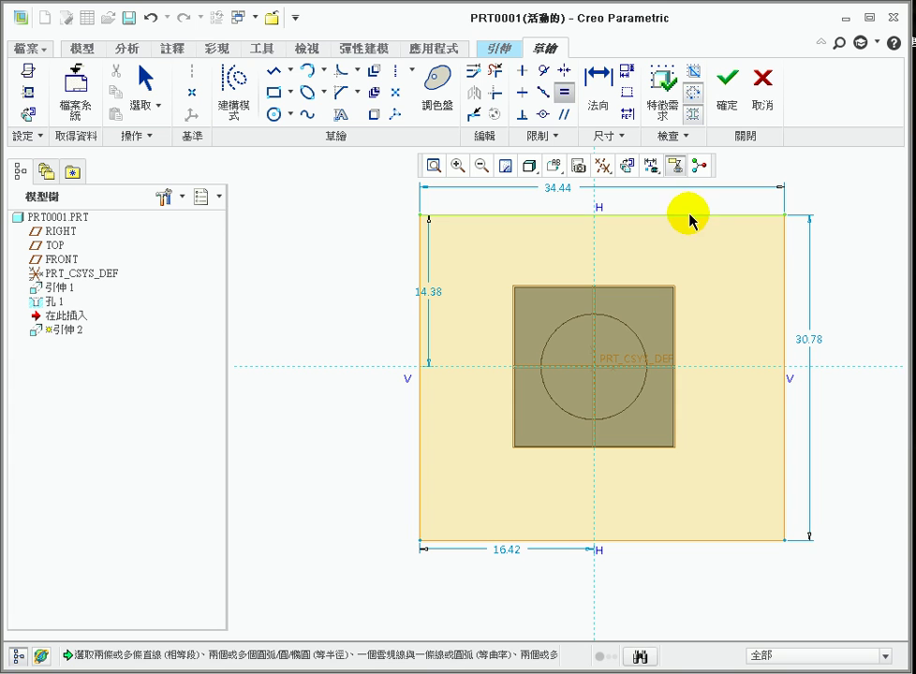
click(783, 252)
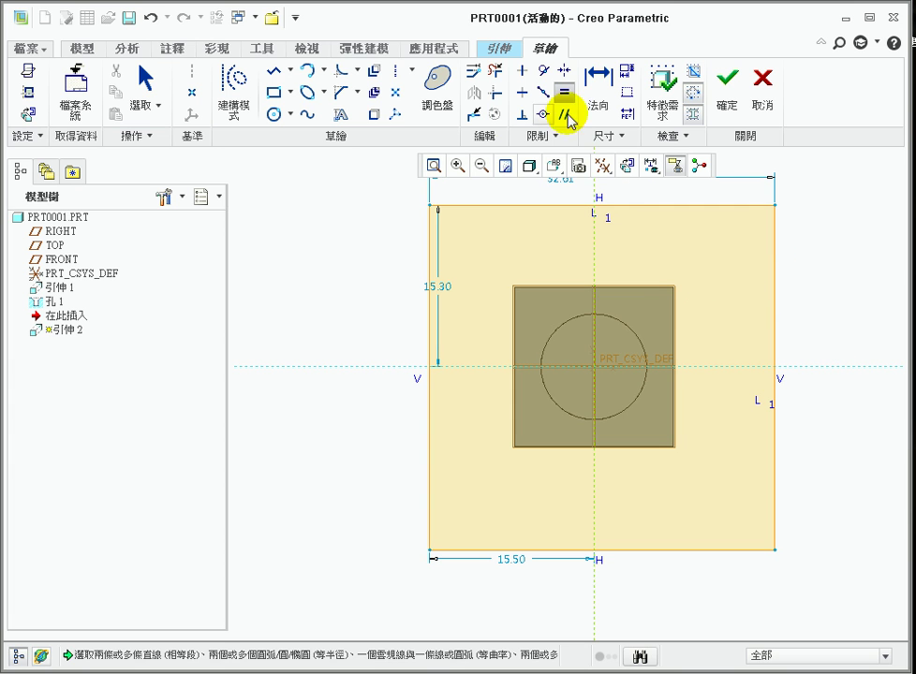
click(396, 72)
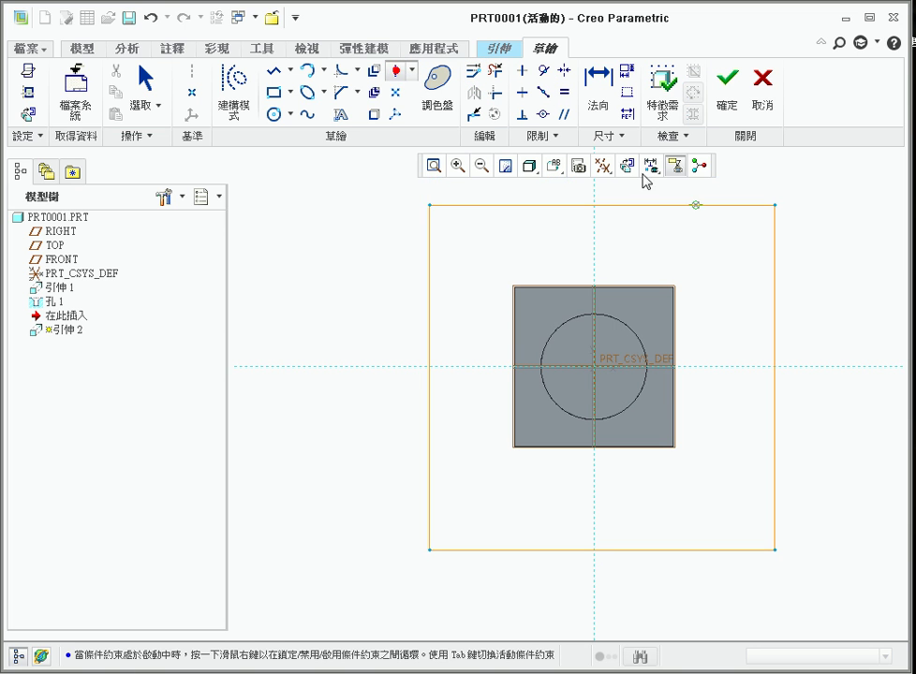
click(598, 378)
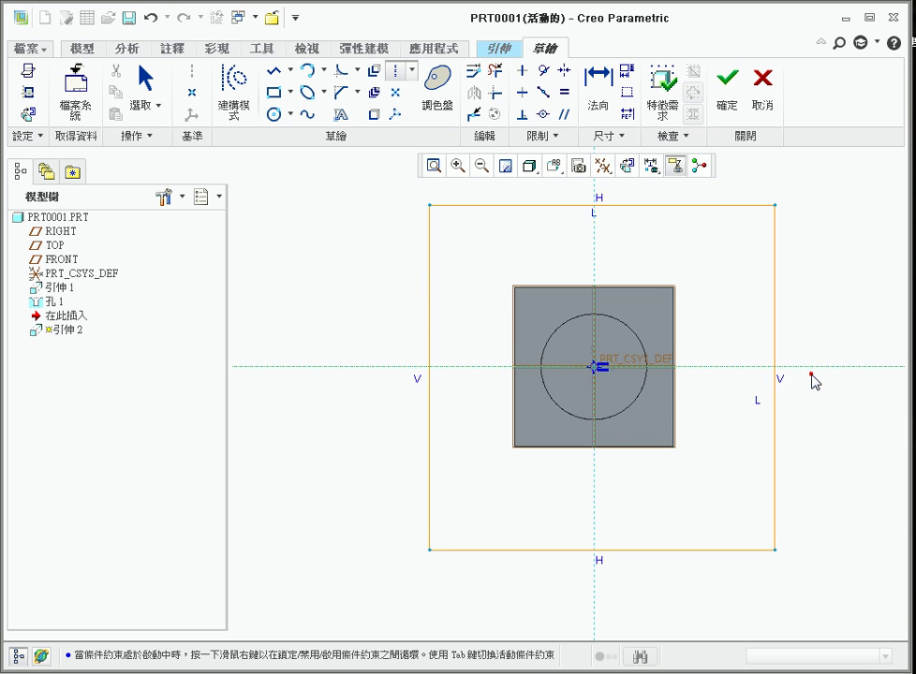
click(810, 377)
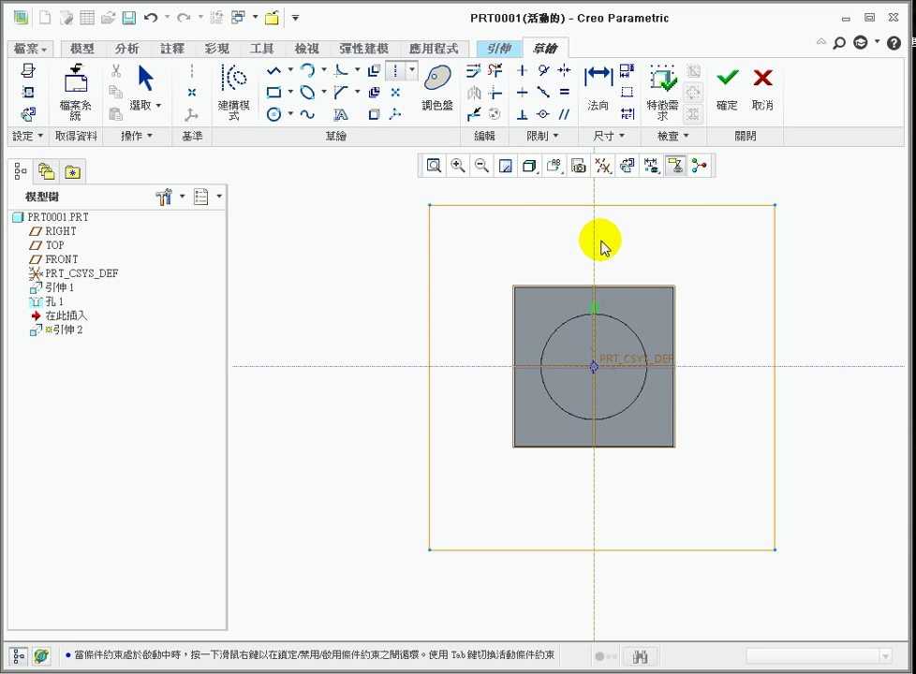
middle_click(599, 240)
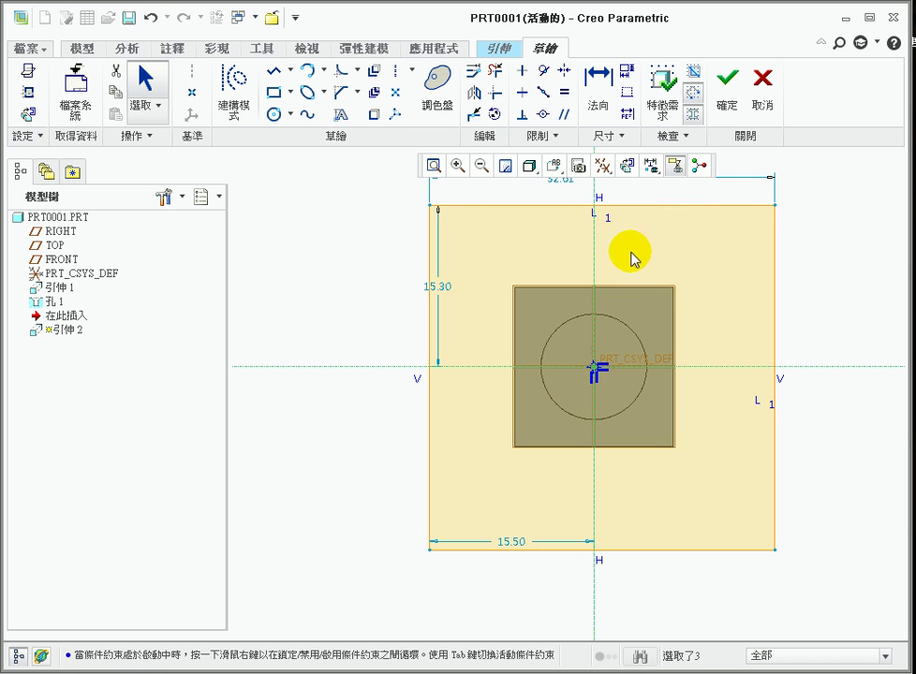
Step: Set the sketched square's side length to 25
shift+middle_drag(629, 248, 622, 297)
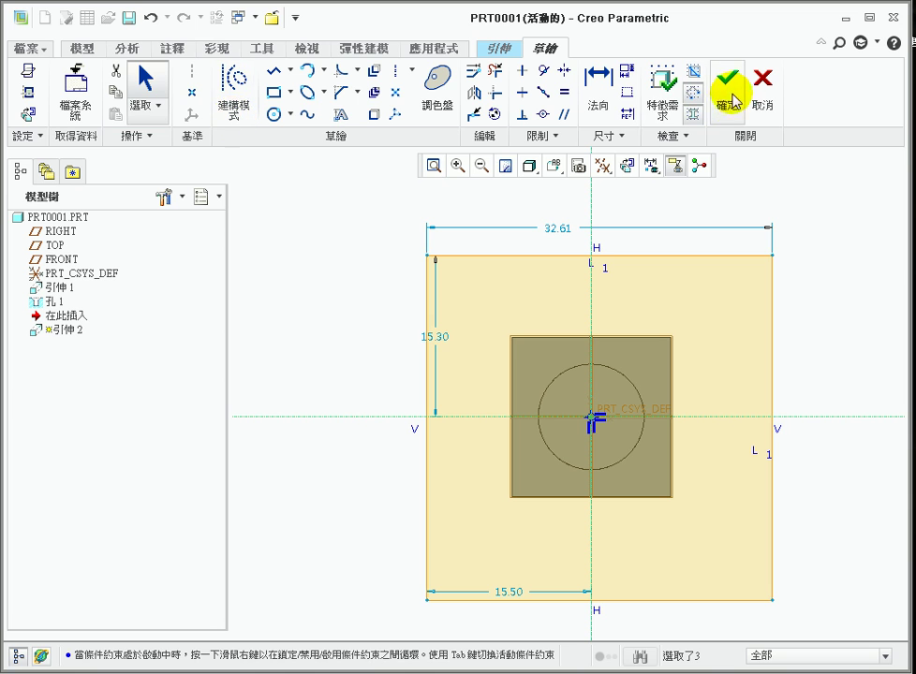
double_click(560, 229)
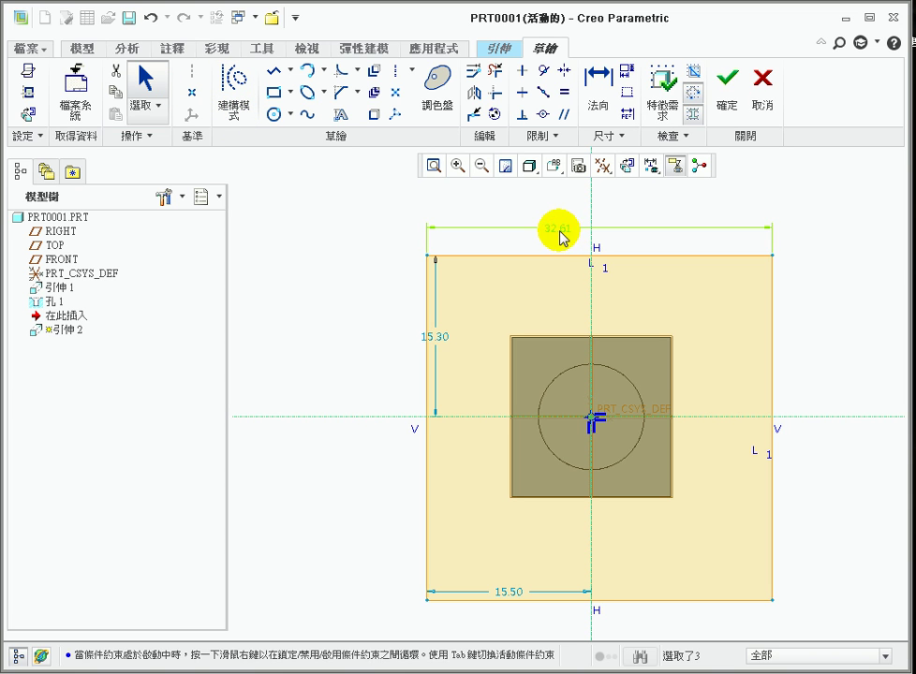
text(25)
key(Return)
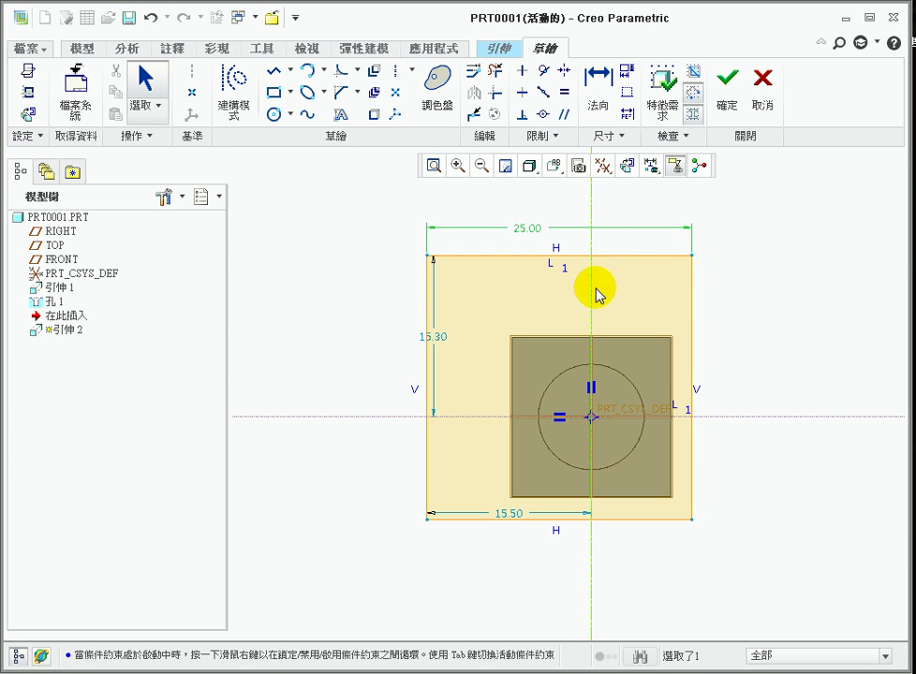
Step: Center the square with symmetry about the vertical centerline and its left side's midpoint on the horizontal centerline, and finish the sketch
click(564, 70)
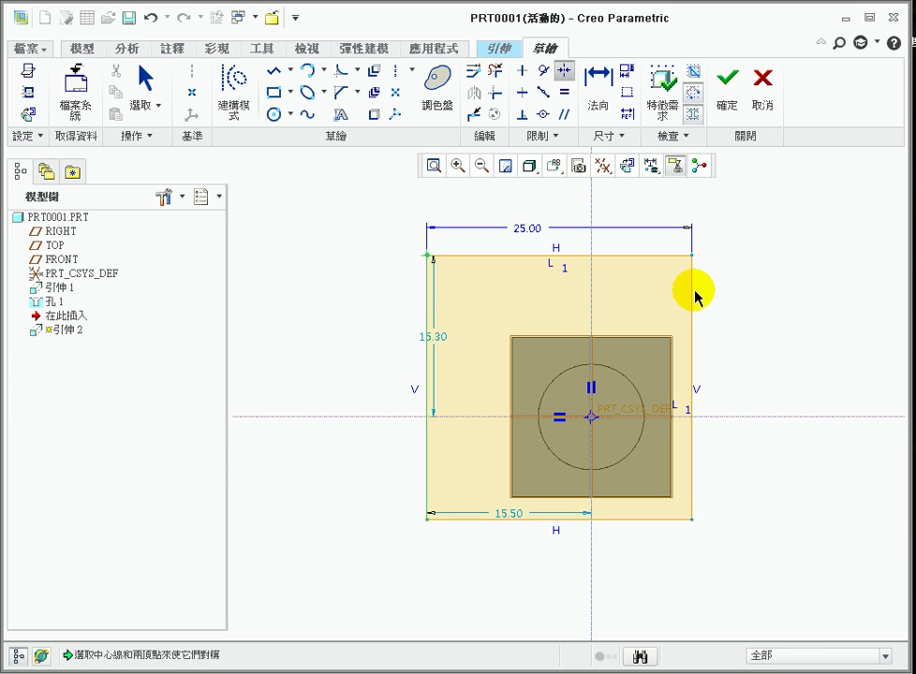
click(592, 231)
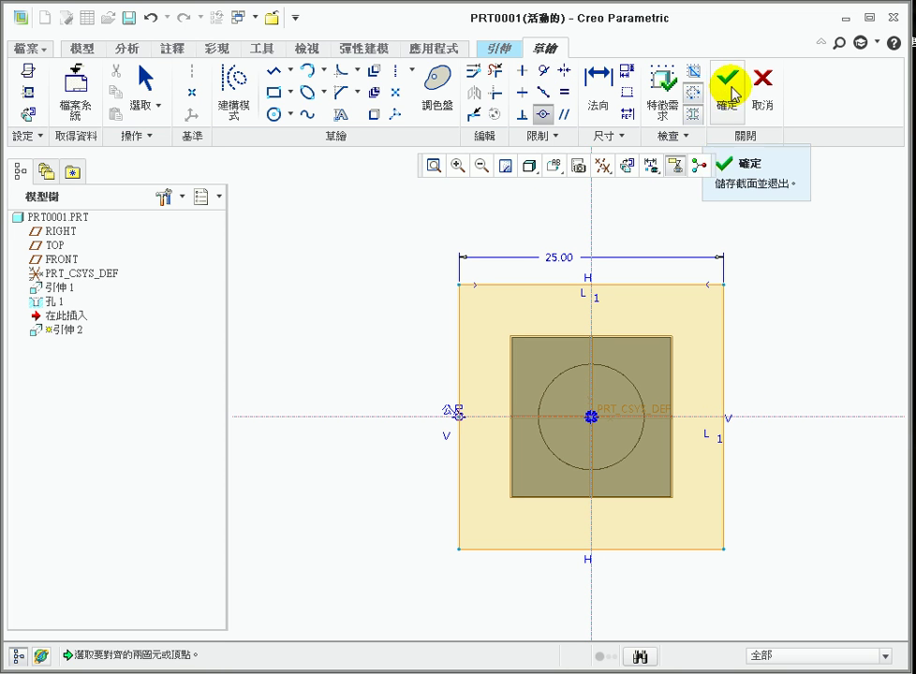
click(733, 93)
Step: Reverse the extrusion so it points away from the block, set its depth to 20 and complete it
mouse_move(713, 306)
middle_down()
mouse_move(656, 323)
mouse_move(637, 358)
mouse_move(708, 242)
middle_up()
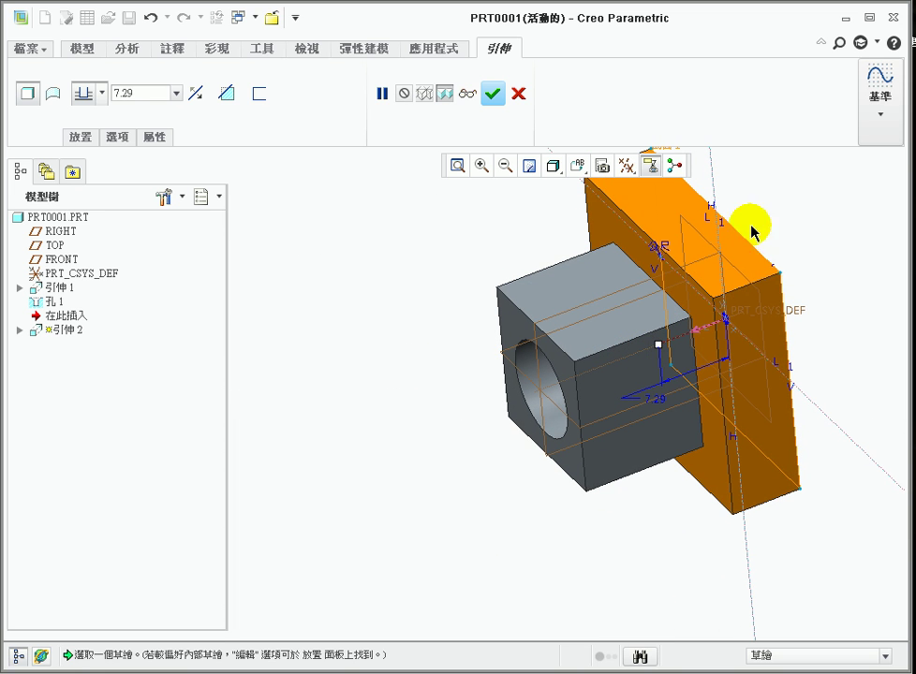
click(196, 93)
double_click(142, 93)
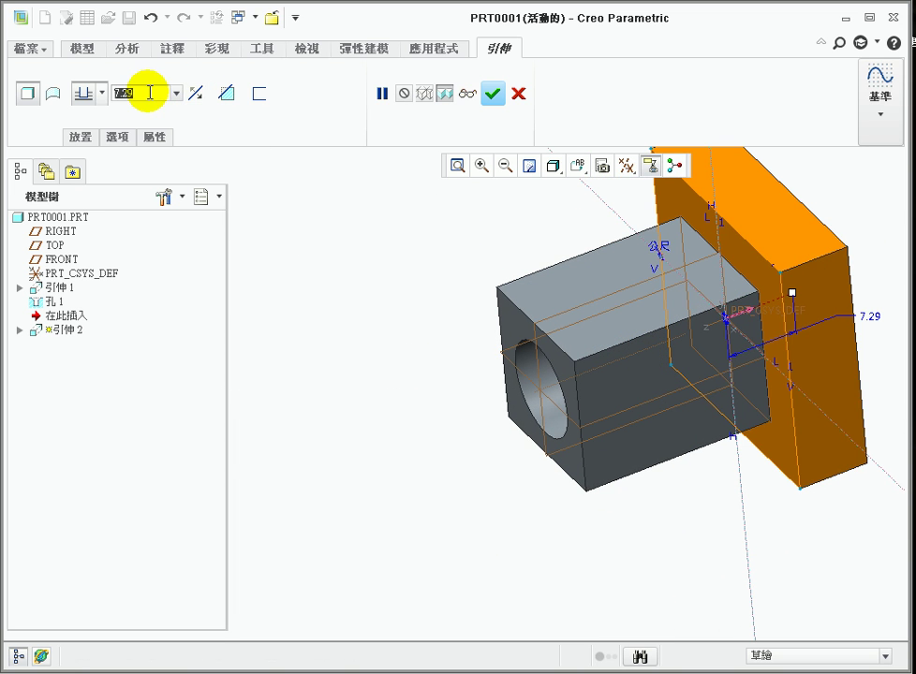
text(20)
key(Return)
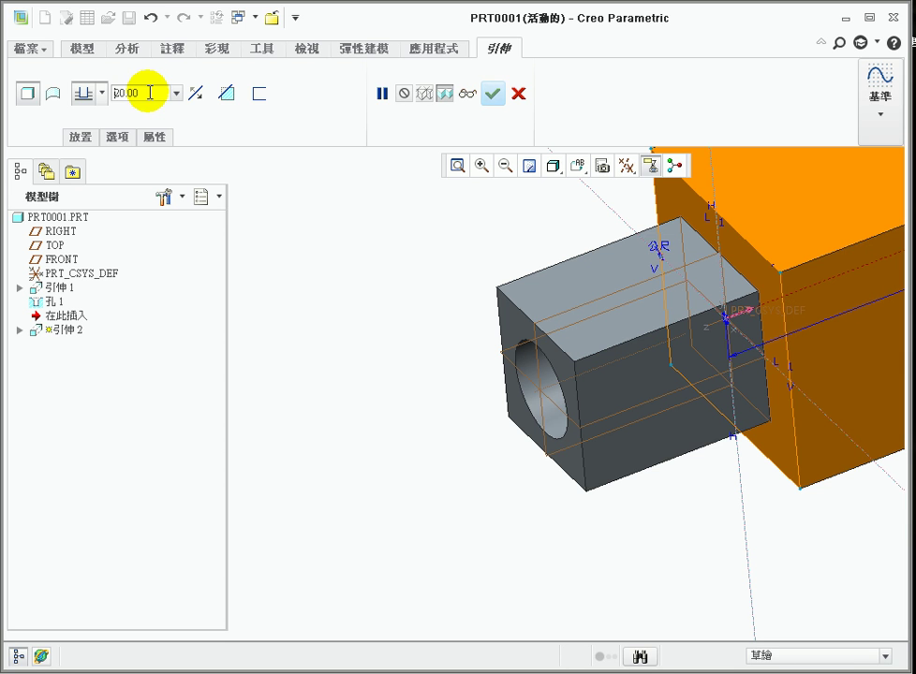
click(492, 93)
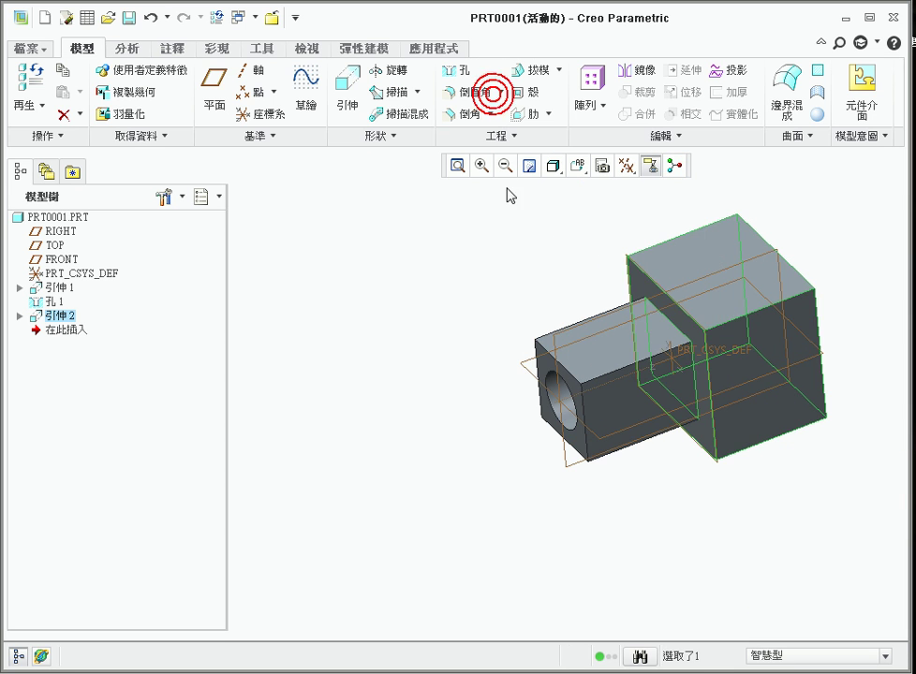
middle_drag(721, 387, 703, 419)
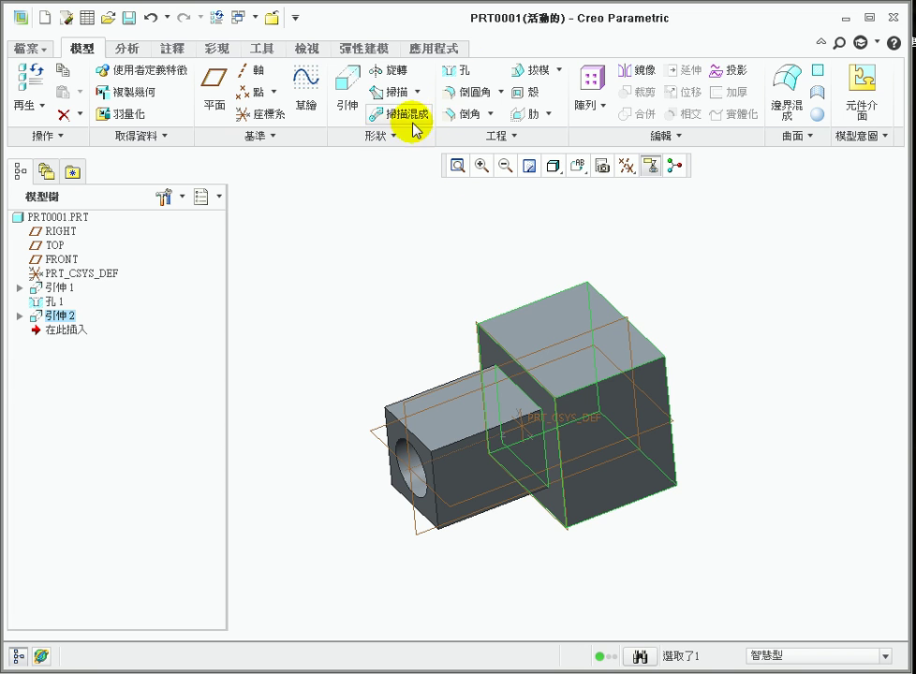
Step: Round the two rear vertical edges of the larger block with a radius of 6
click(476, 95)
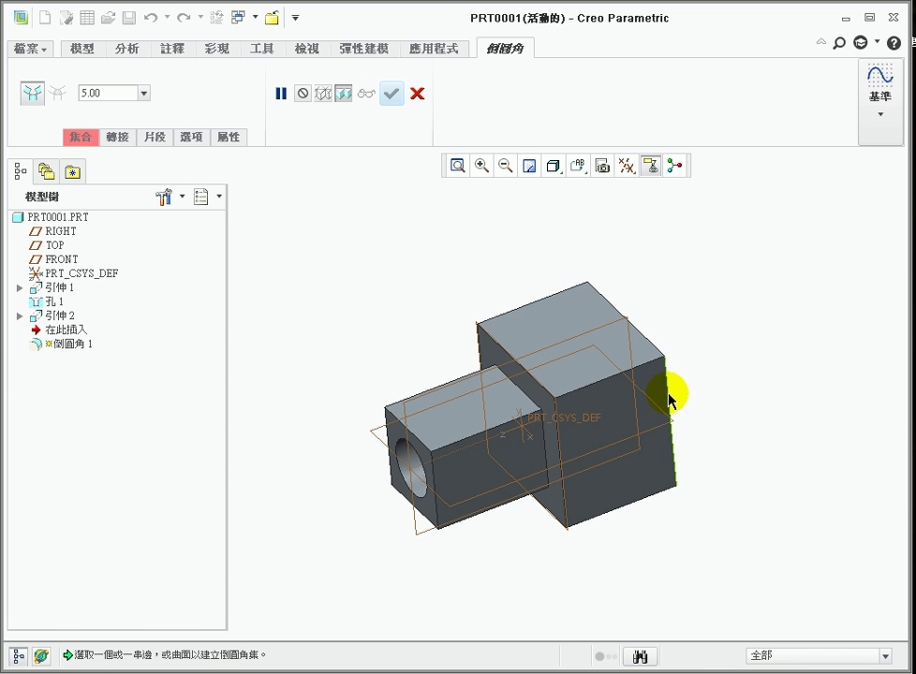
click(668, 396)
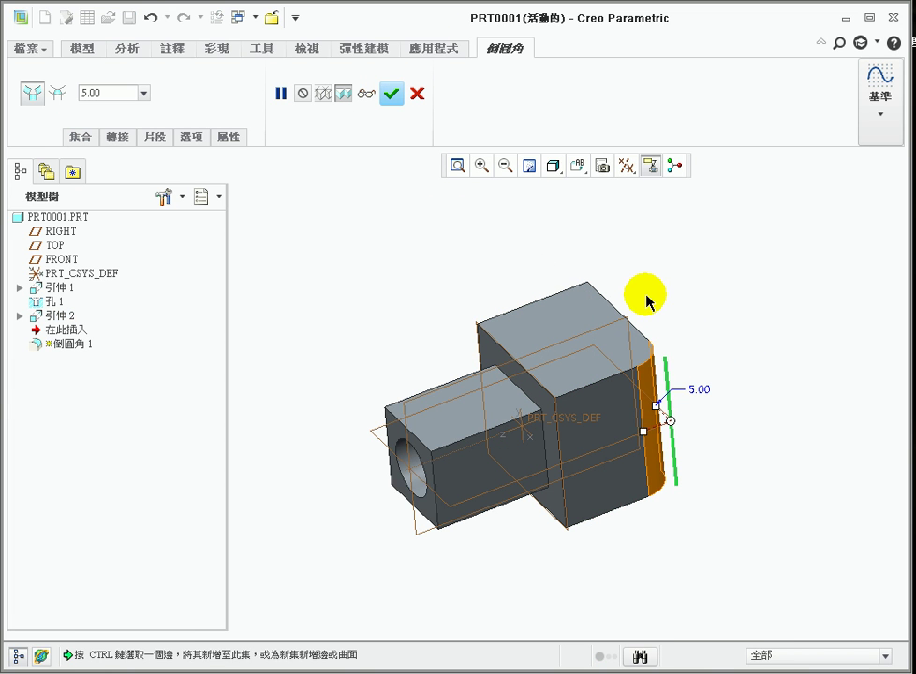
ctrl+click(589, 314)
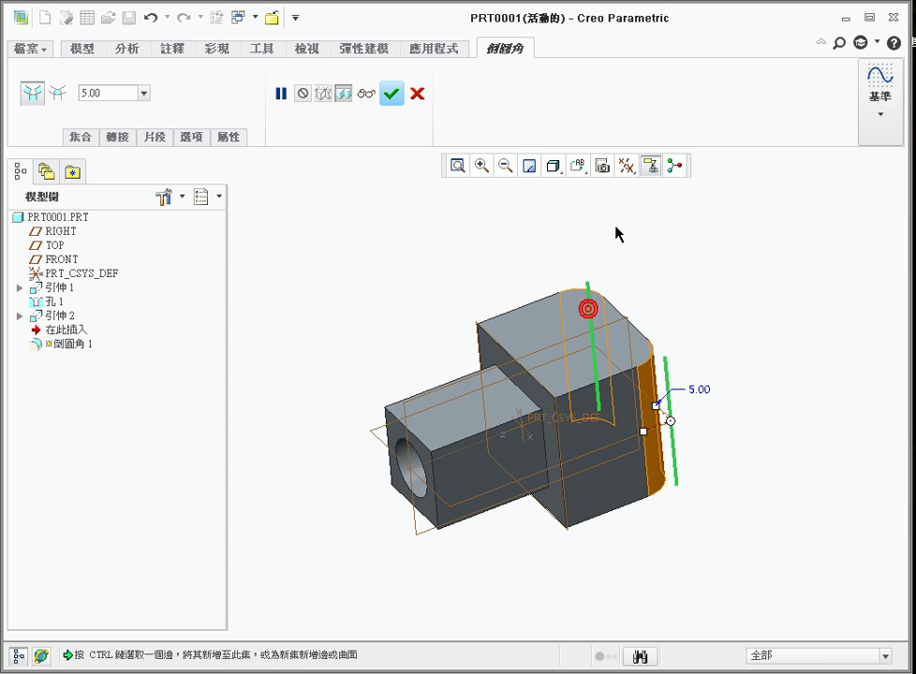
click(83, 138)
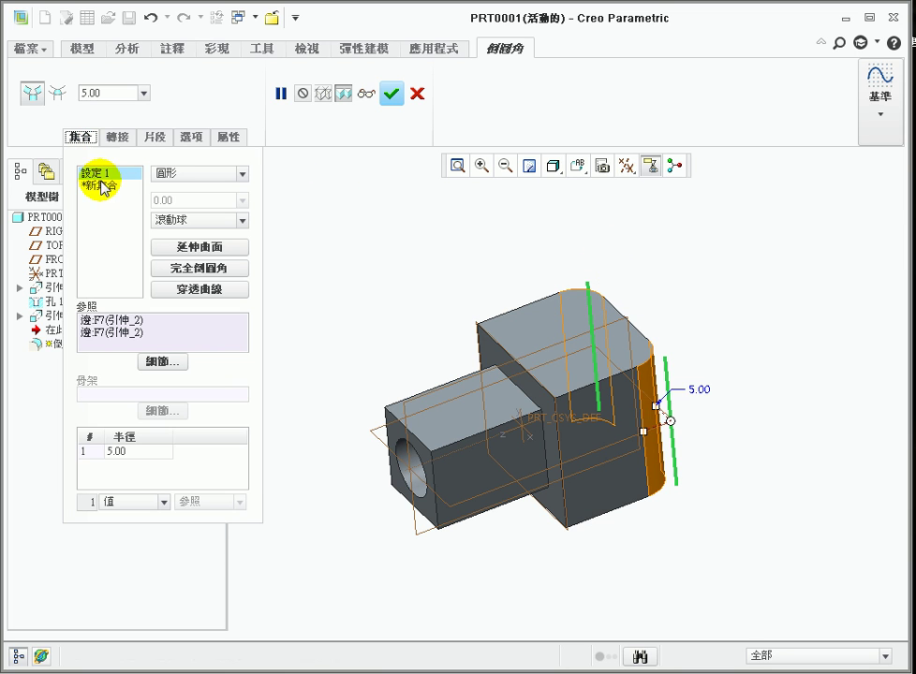
double_click(120, 93)
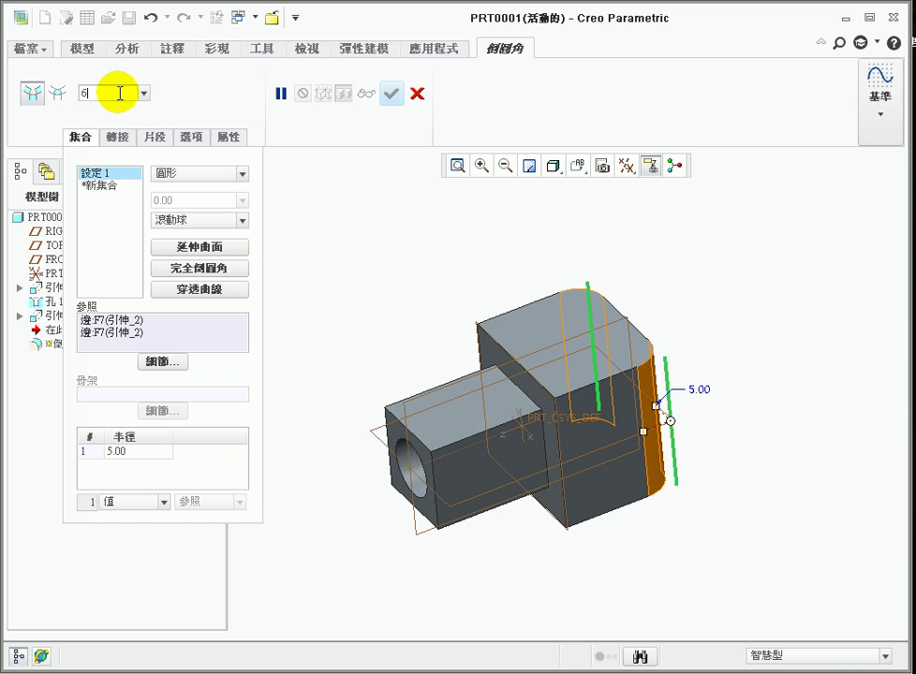
text(6)
key(Return)
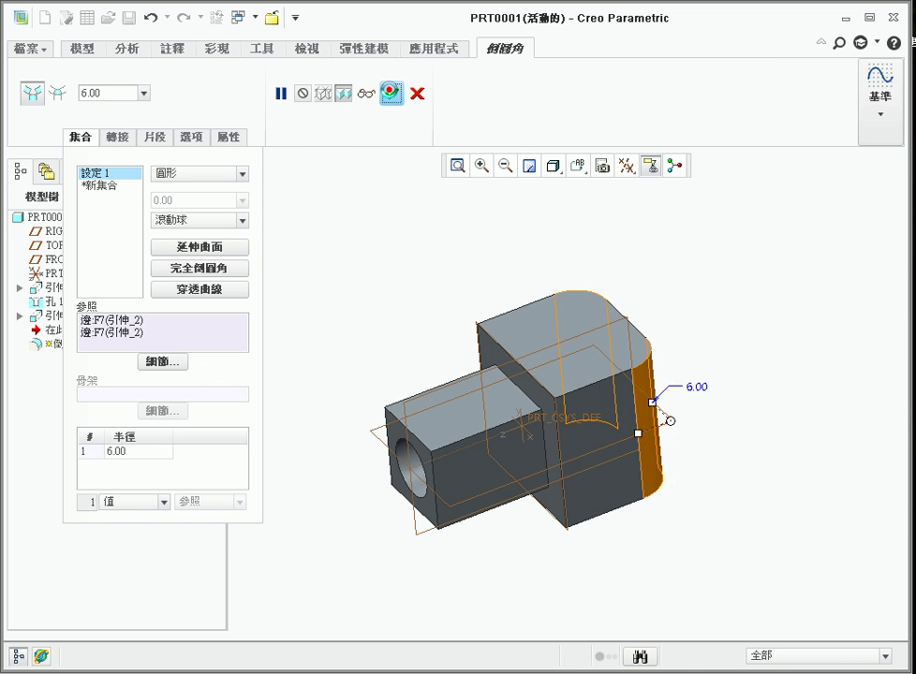
click(391, 95)
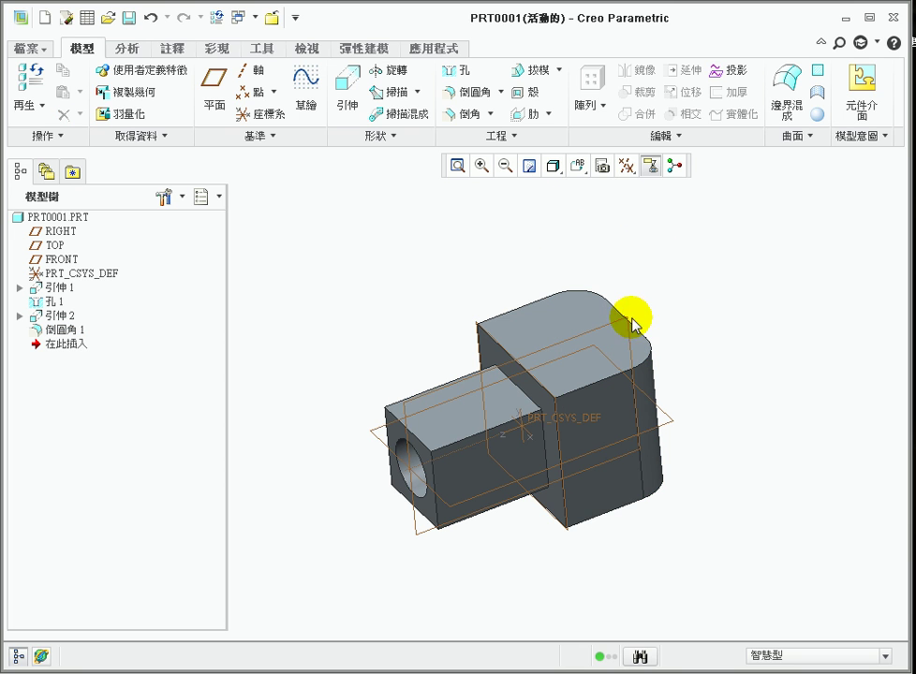
click(583, 369)
middle_drag(576, 405, 646, 364)
scroll(646, 364, up, 3)
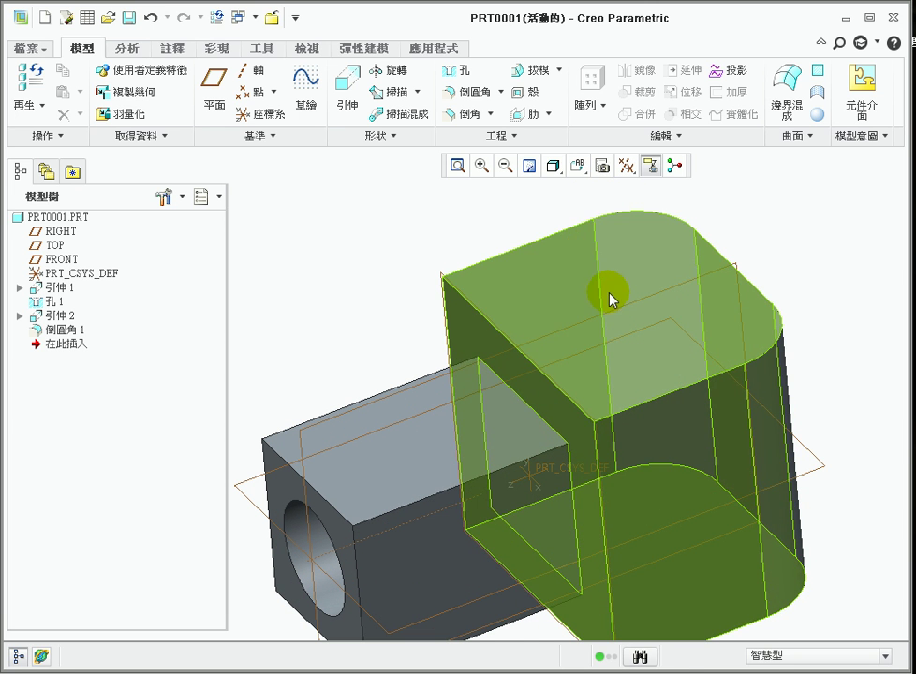
Step: Start a hole on the larger block's top face, referenced to its straight side edge and the front edge facing the smaller block
click(539, 281)
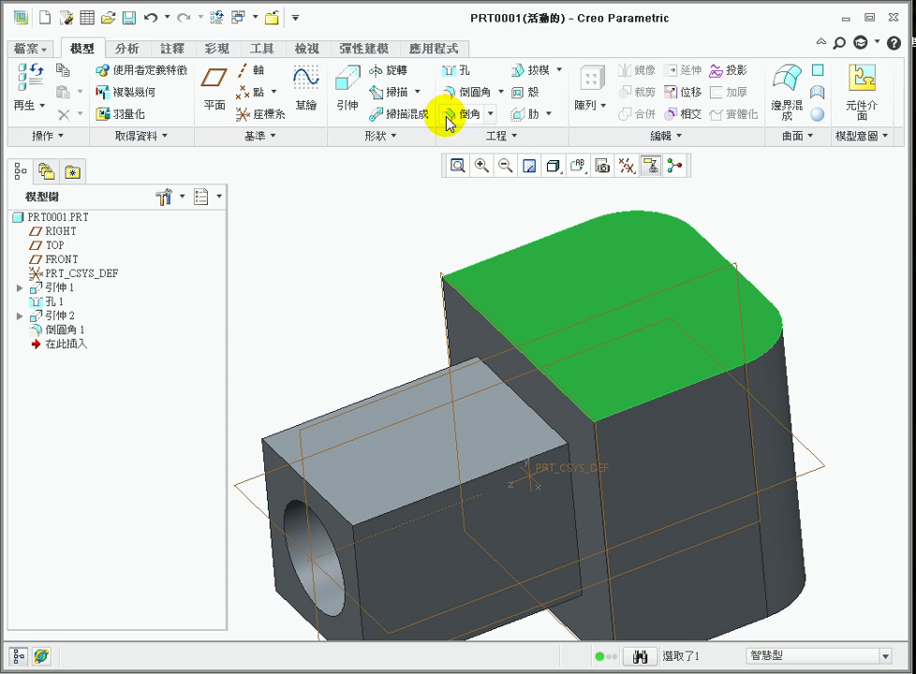
click(454, 69)
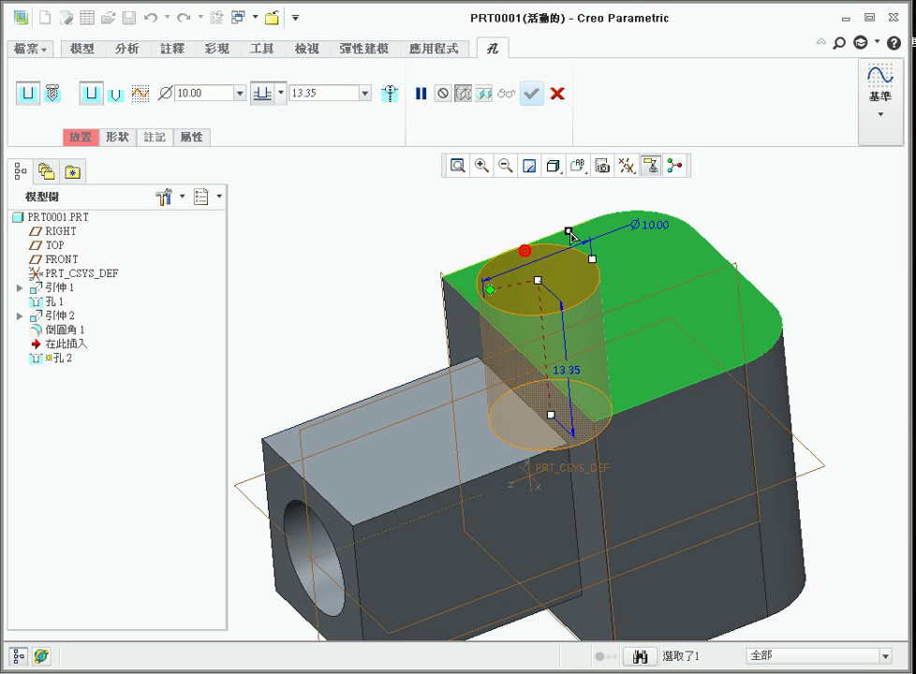
drag(564, 231, 565, 231)
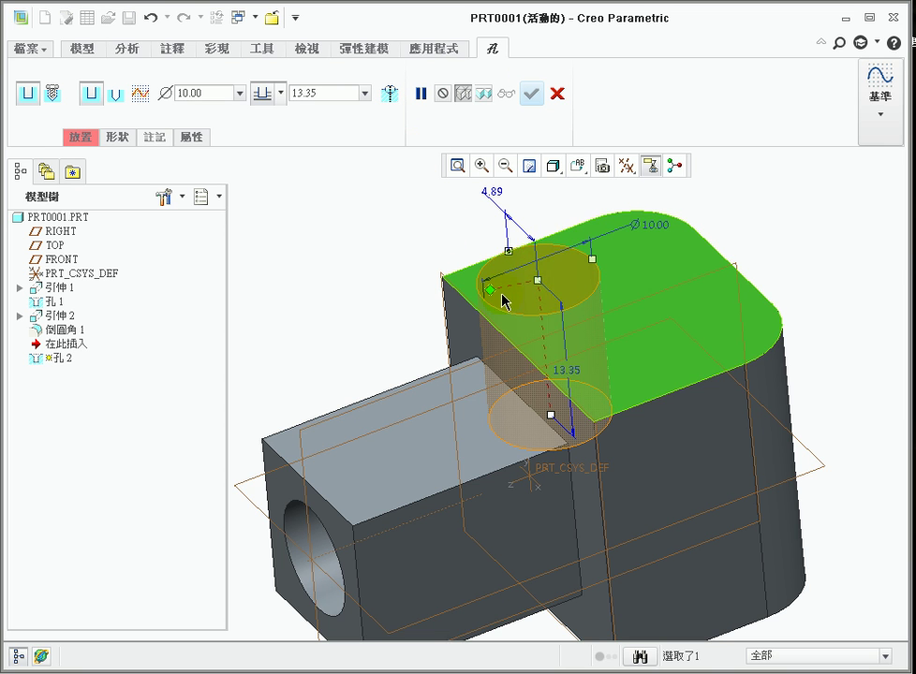
drag(480, 307, 472, 305)
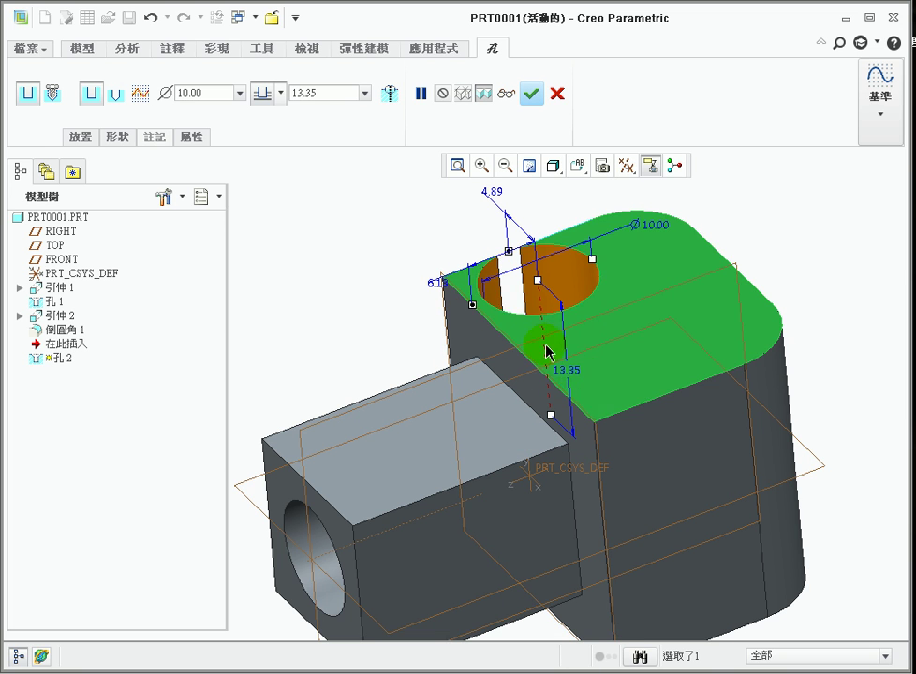
Step: Set the hole's diameter to 15 and its depth to through all
double_click(204, 91)
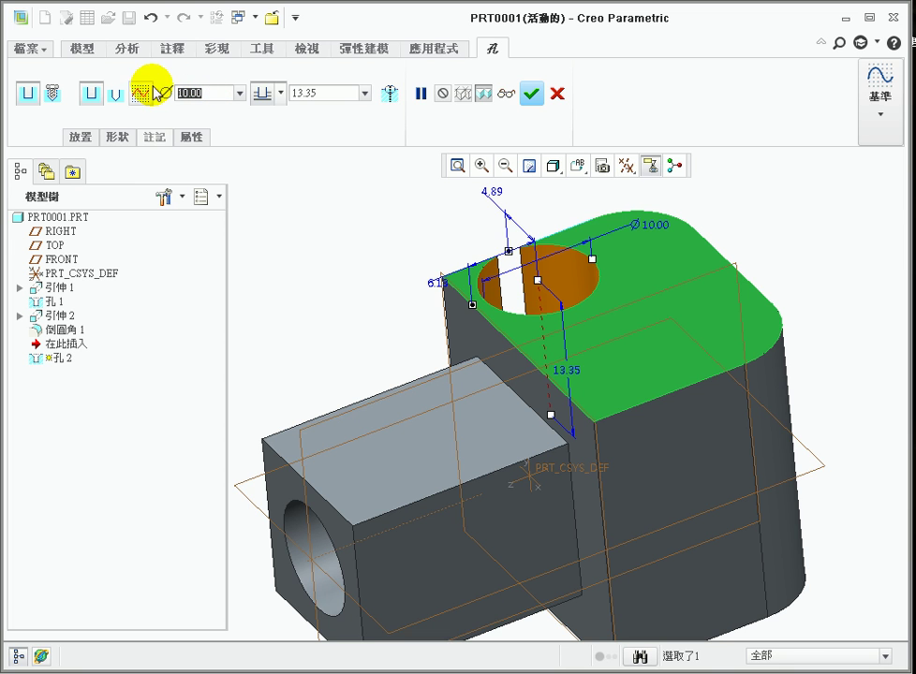
text(15)
key(Return)
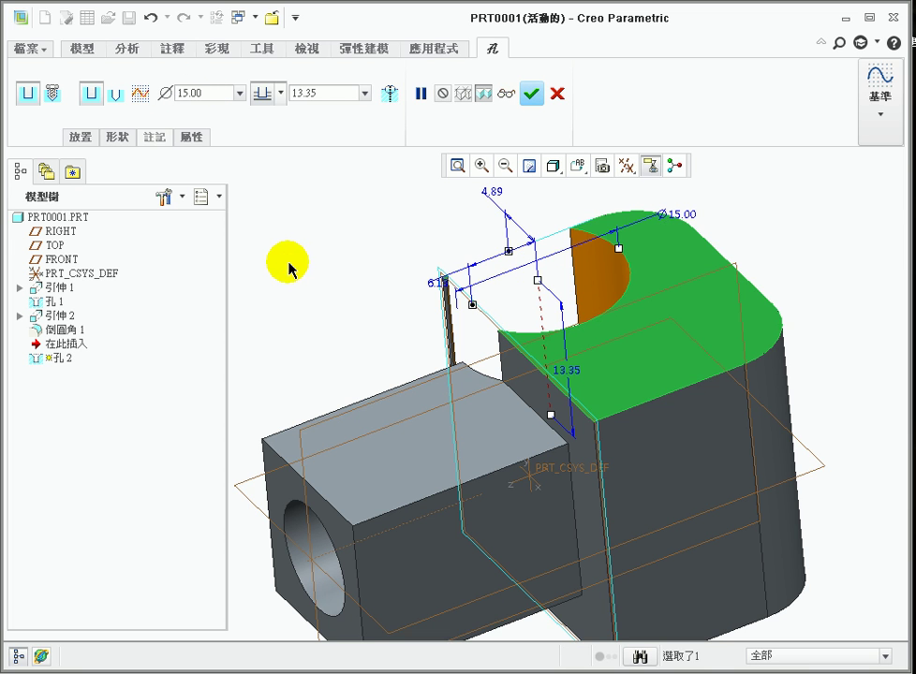
click(280, 94)
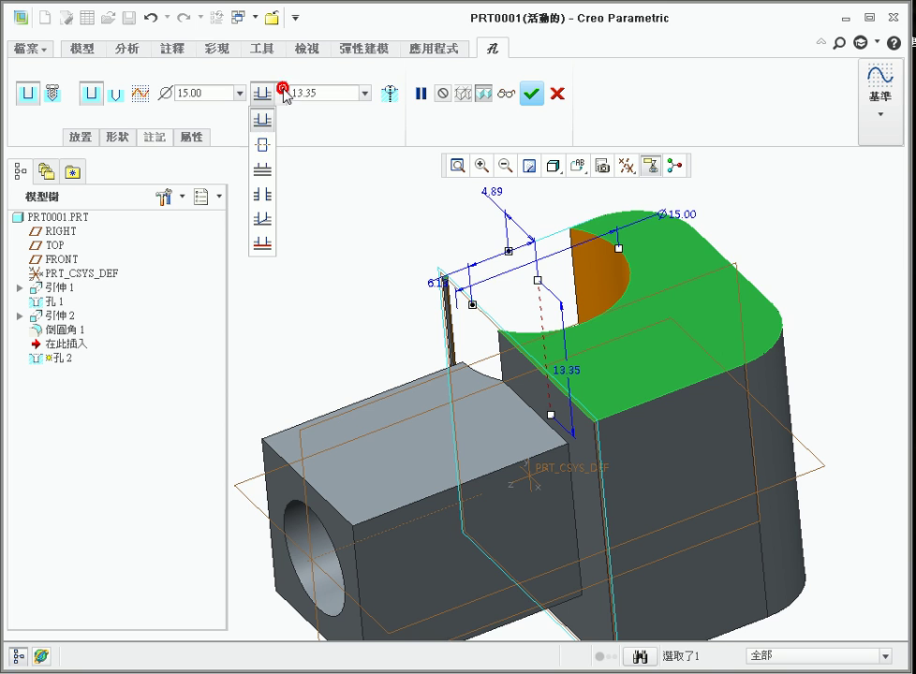
click(273, 198)
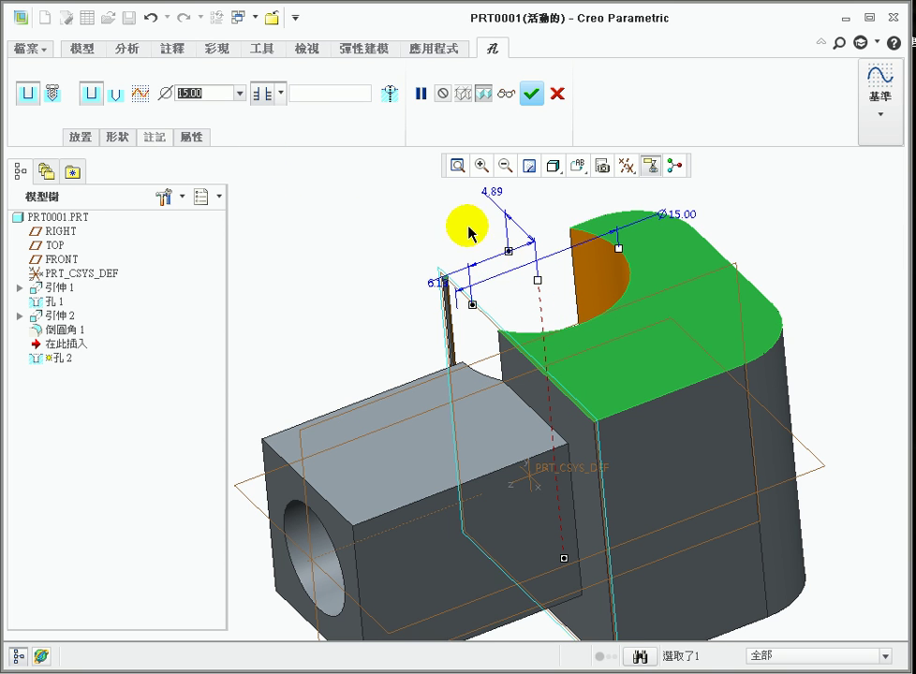
Step: Set the hole's offset from the side edge to 25/2, adjust its offset from the front edge, and complete the hole
double_click(493, 190)
click(409, 210)
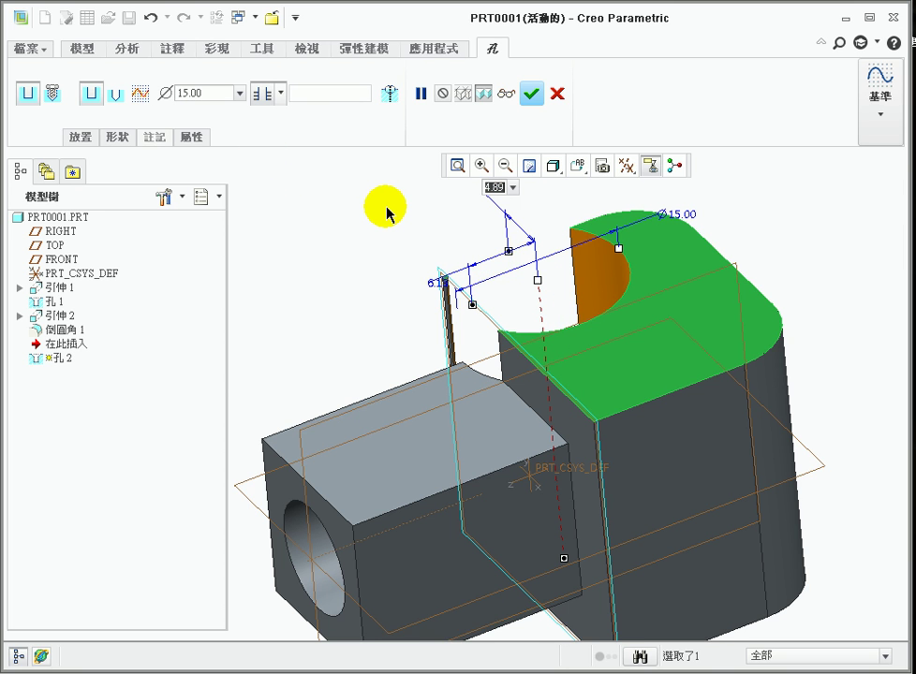
text(2)
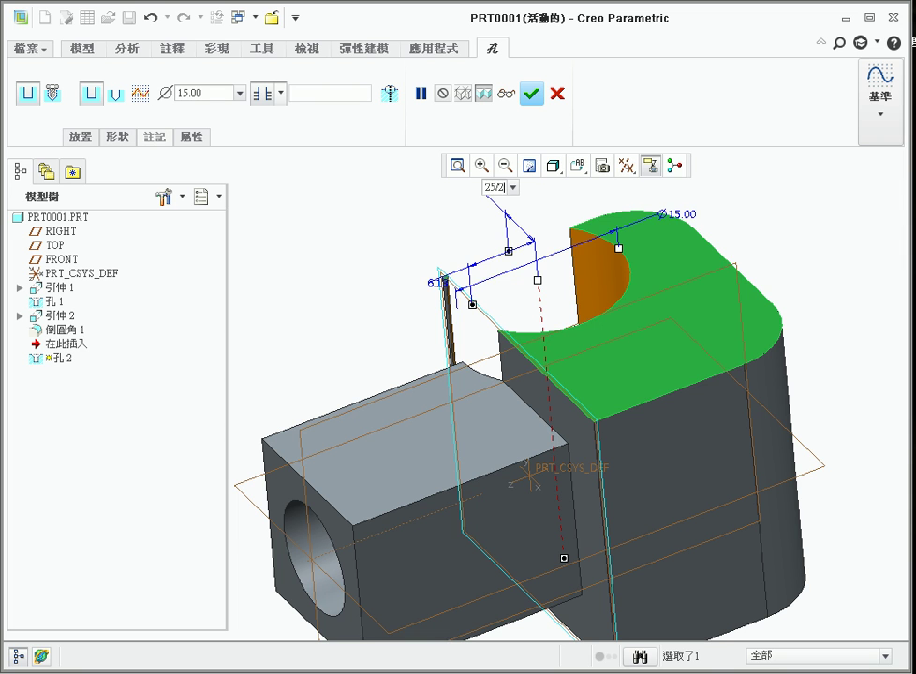
text(5/2)
click(388, 204)
click(482, 324)
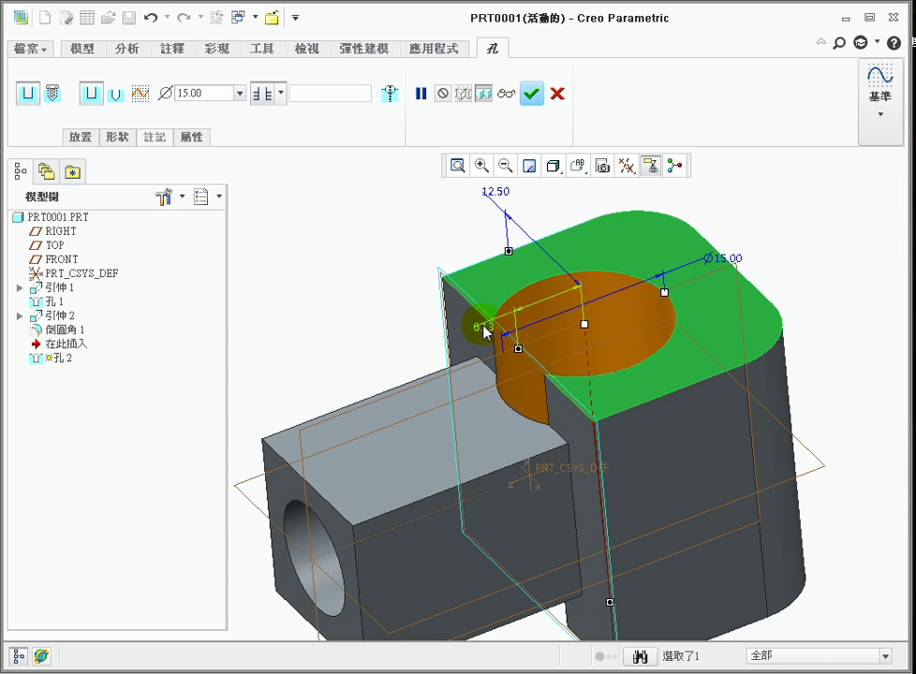
click(776, 323)
click(531, 92)
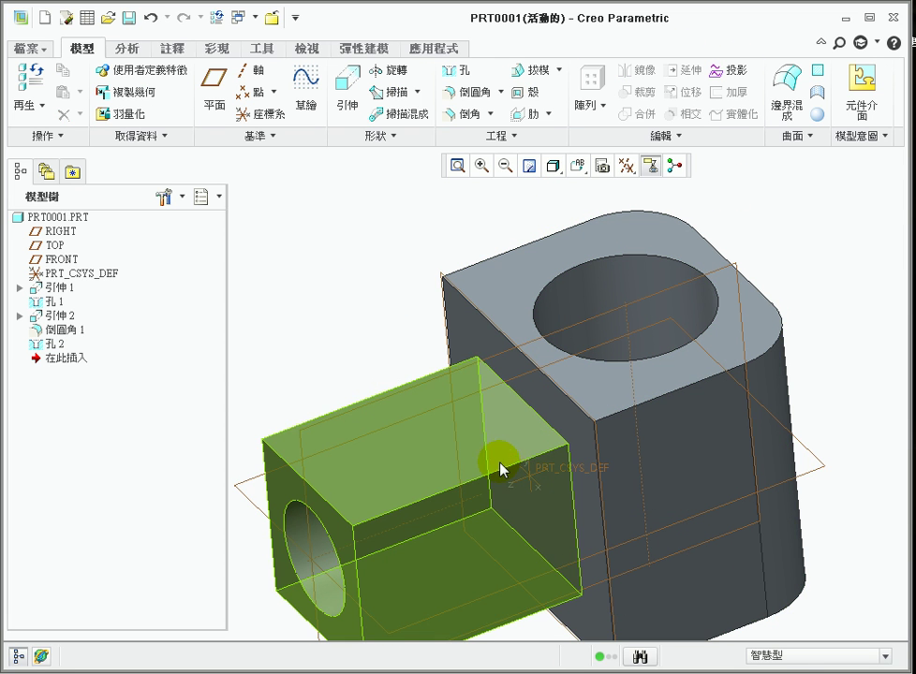
Step: Start an edge chamfer using the 45 x D scheme with a D value of 2
shift+middle_drag(504, 464, 670, 382)
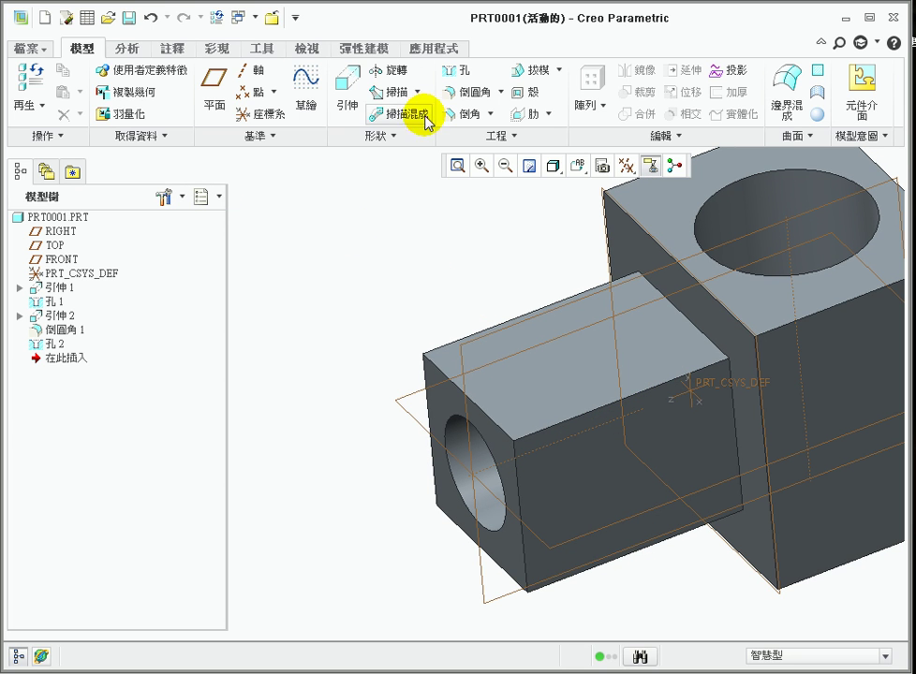
click(478, 111)
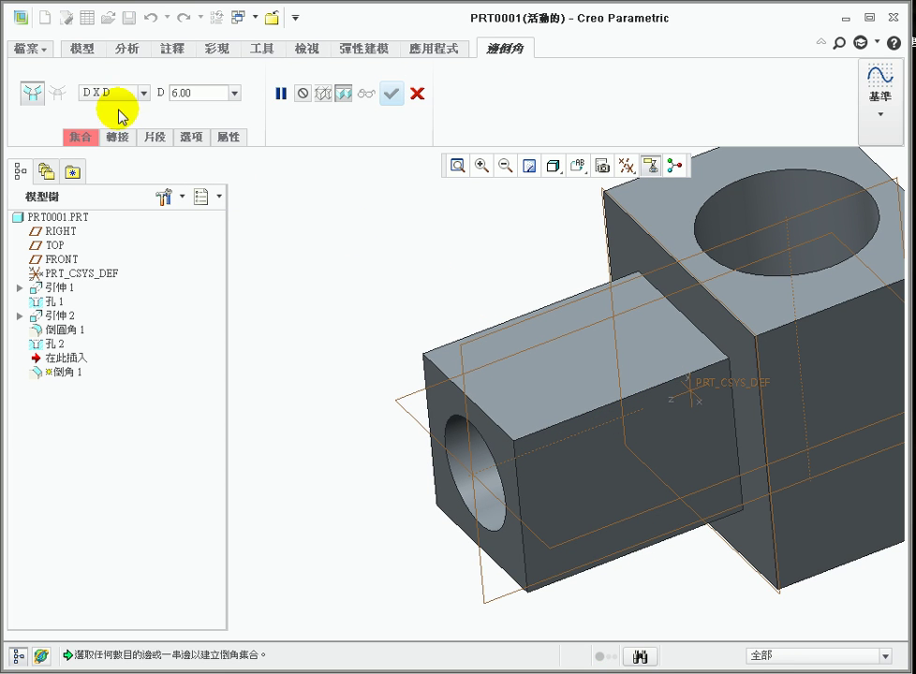
click(144, 92)
click(112, 144)
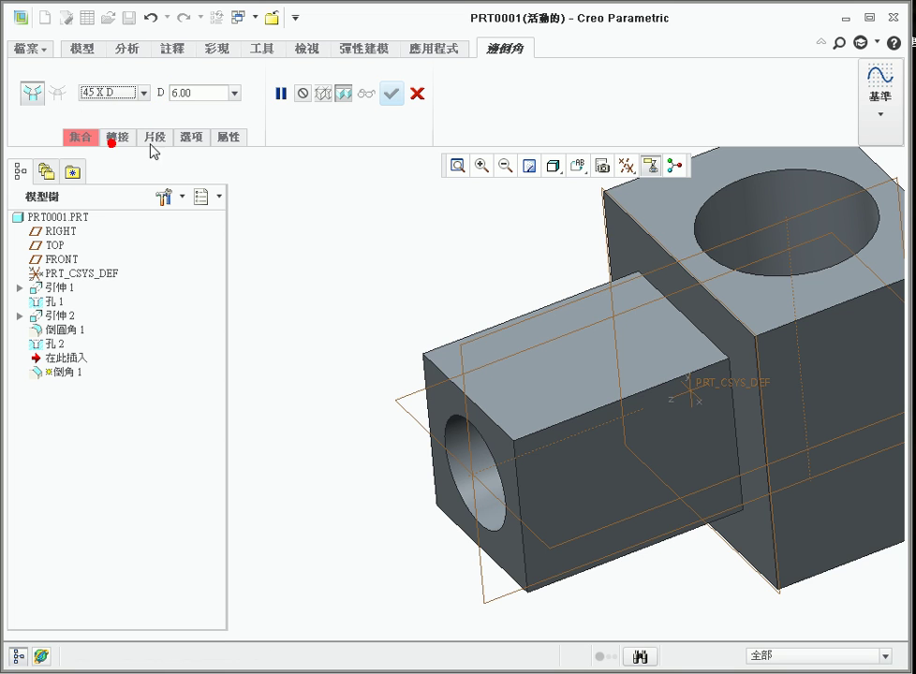
double_click(207, 93)
text(5)
key(Return)
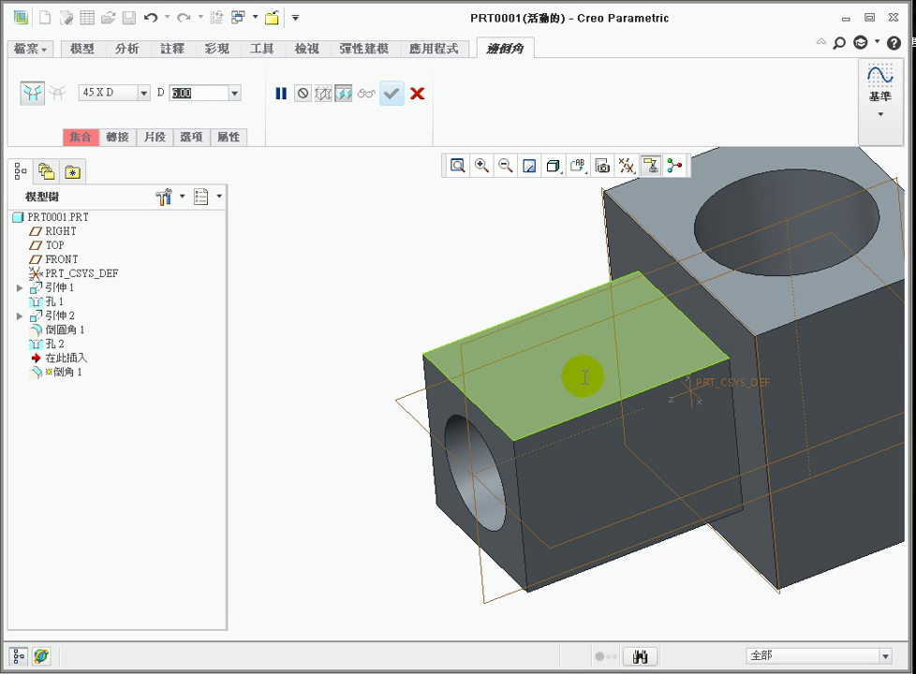
double_click(207, 93)
text(6)
key(Return)
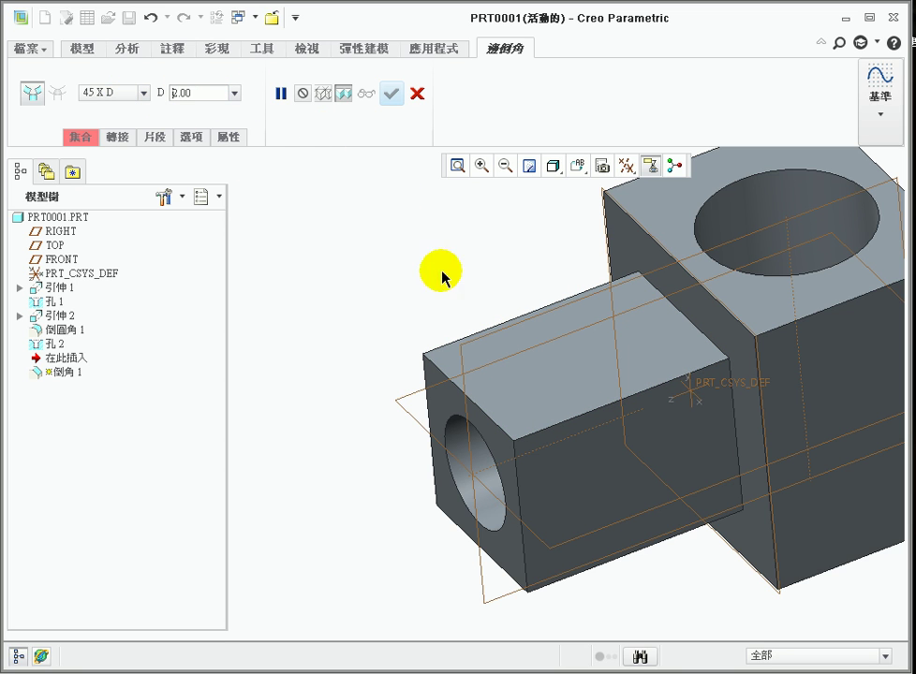
Step: Apply the chamfer to the four long edges of the smaller square block
click(486, 328)
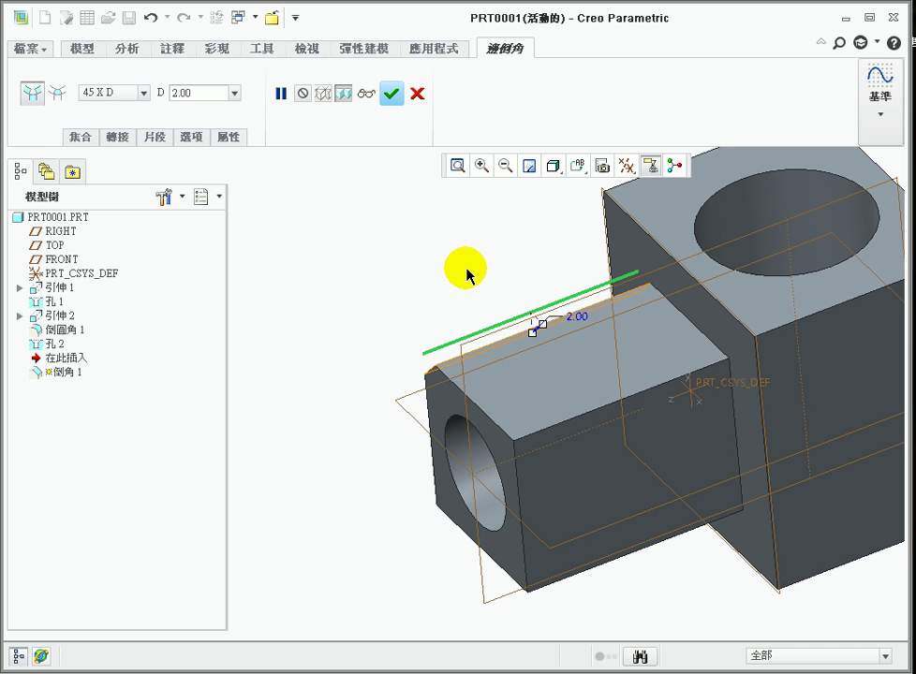
ctrl+click(575, 419)
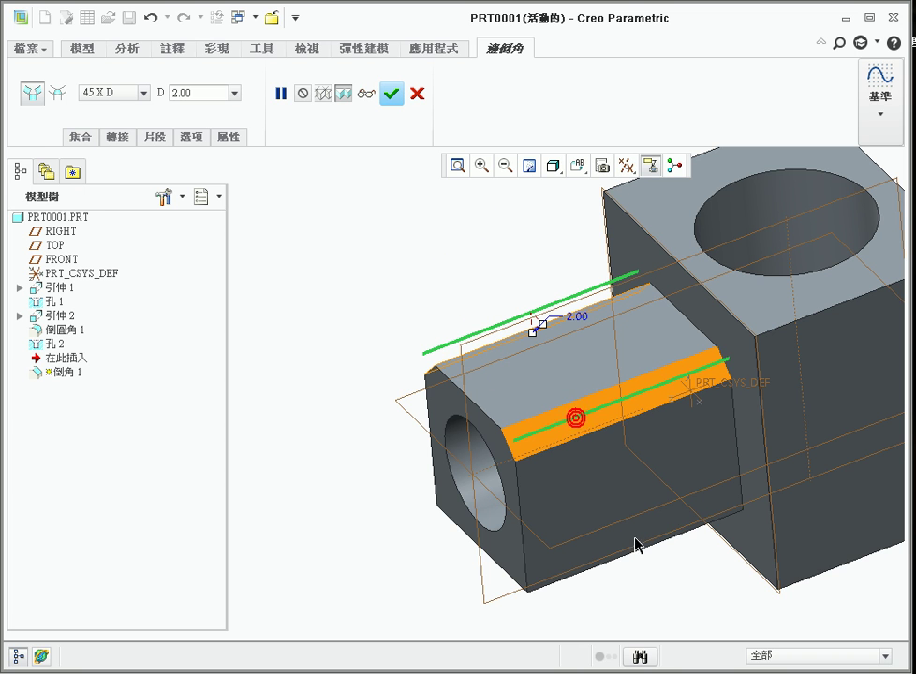
ctrl+click(603, 565)
ctrl+click(446, 500)
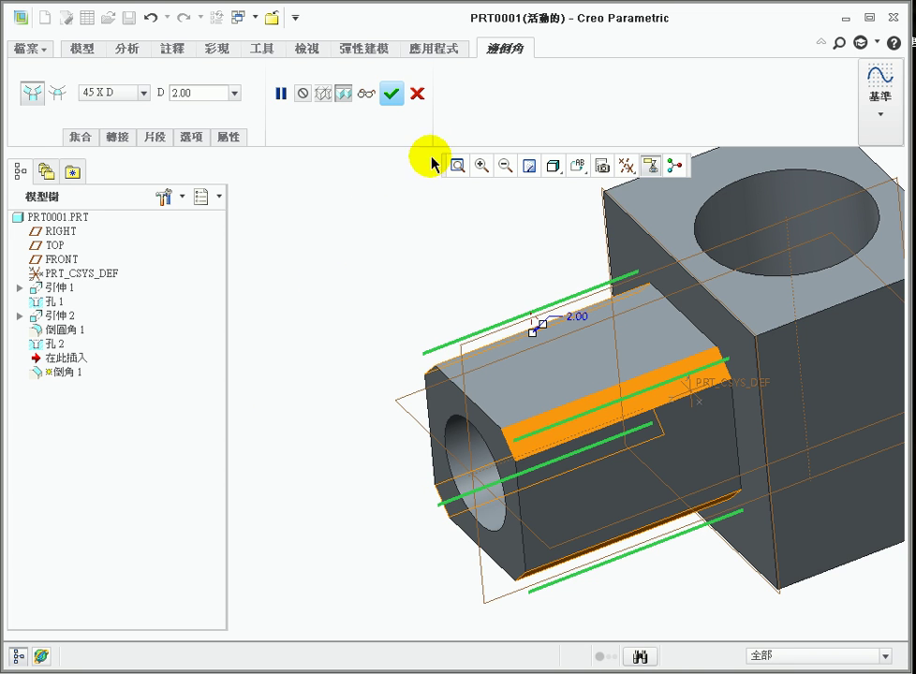